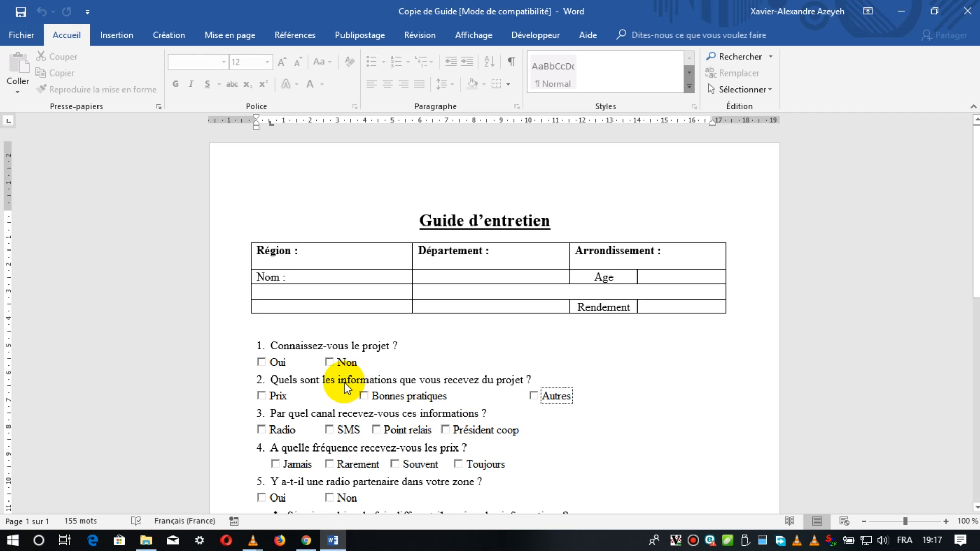
# Try both answer boxes of question 1 by ticking Oui and Non, and clear Non again.
pyautogui.click(262, 362)
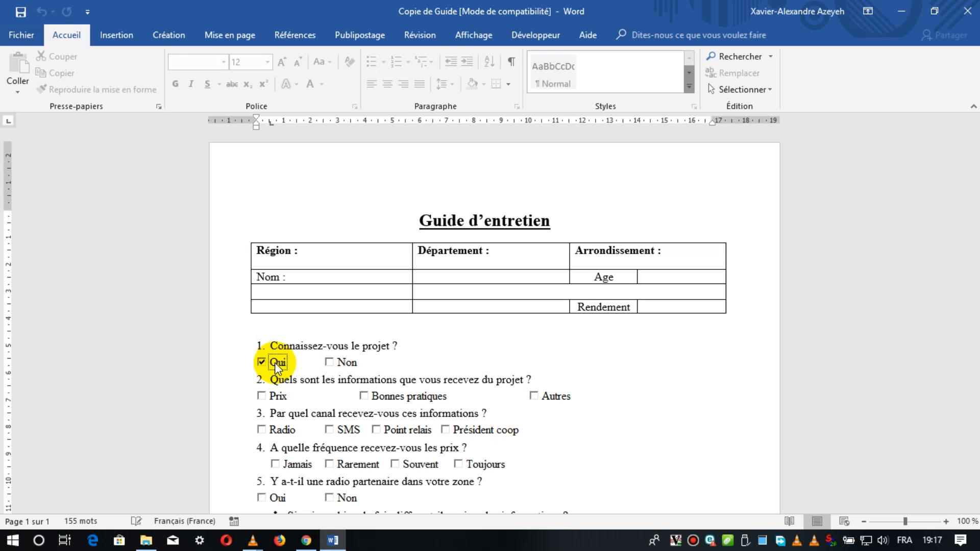
pyautogui.click(345, 363)
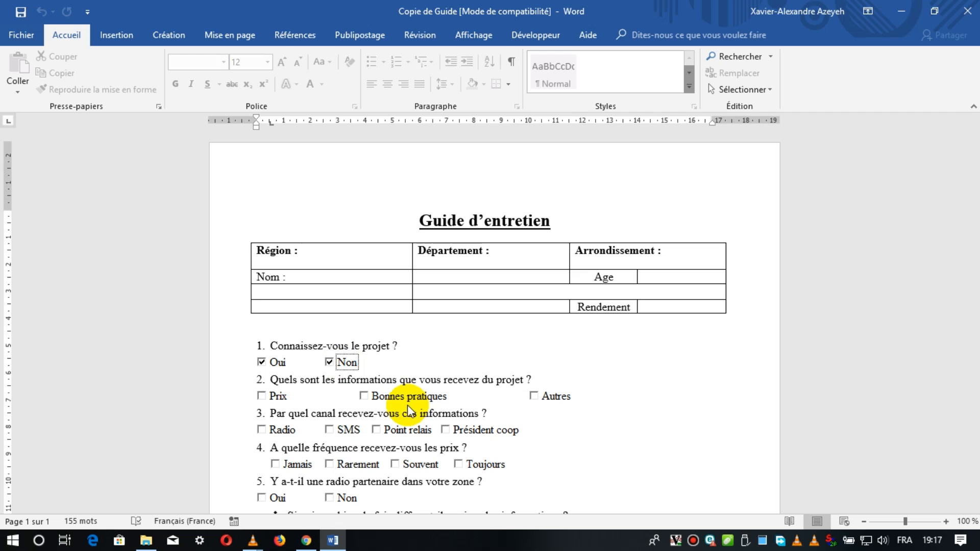
pyautogui.click(329, 362)
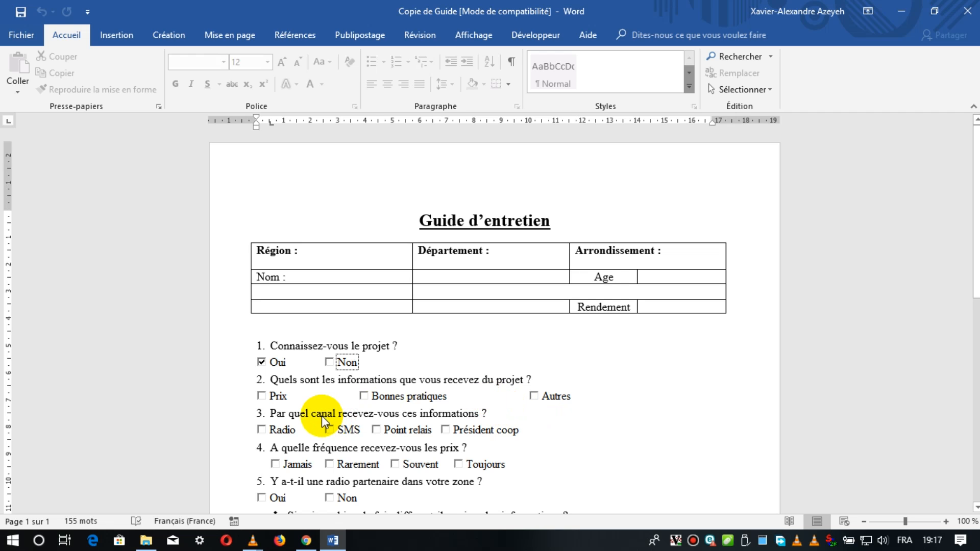
# Try multiple answers on question 3 by ticking SMS and Point relais, and clear both boxes again.
pyautogui.click(338, 433)
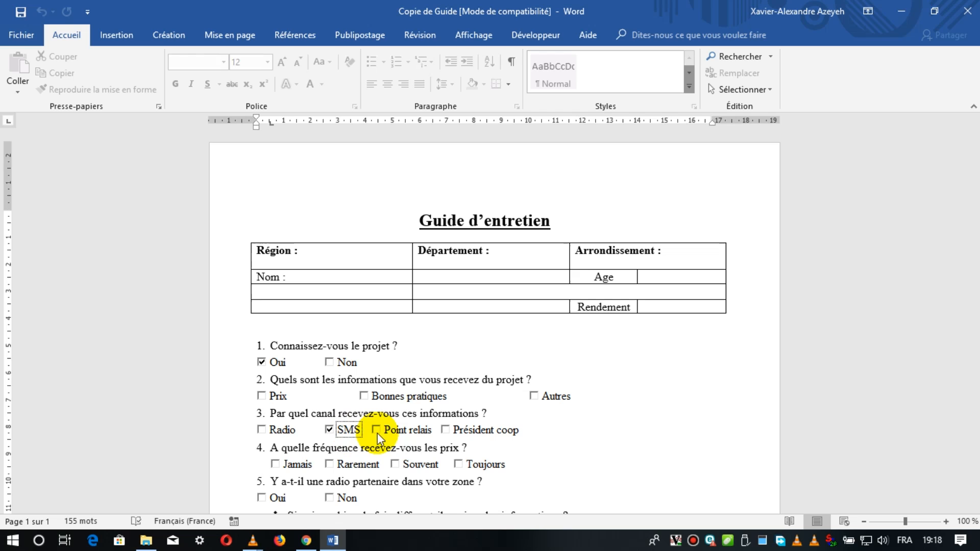
pyautogui.click(398, 433)
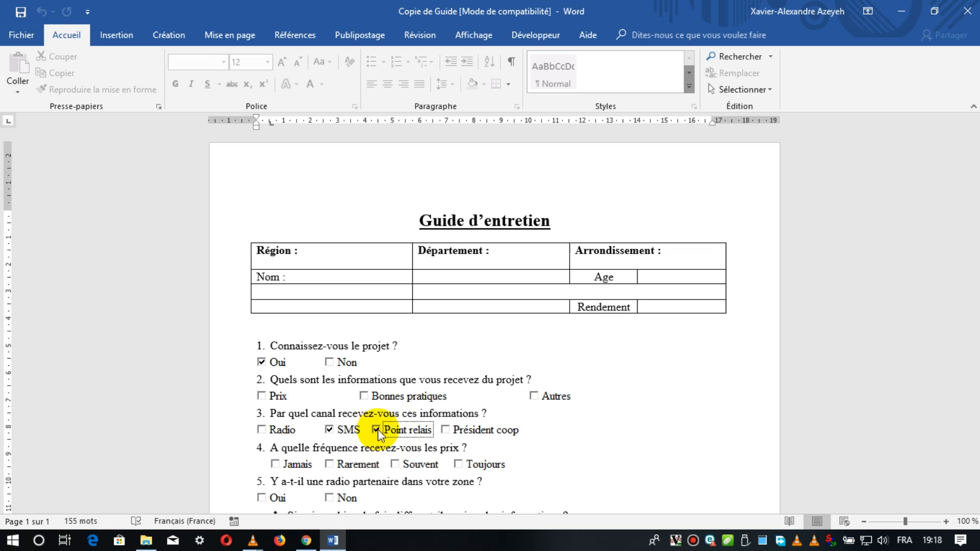
pyautogui.click(352, 430)
pyautogui.click(390, 431)
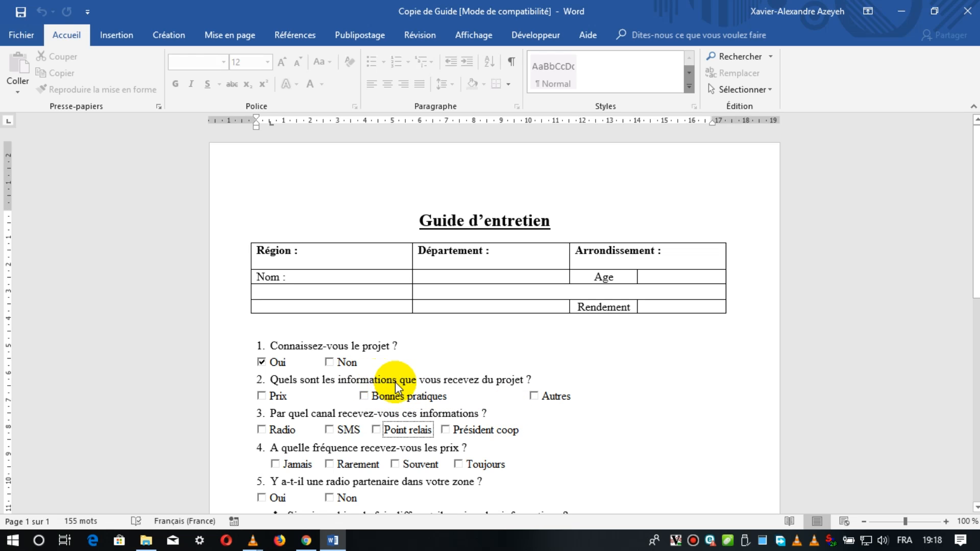
# Tick Bonnes pratiques for question 2, SMS for question 3 and Souvent for question 4.
pyautogui.click(391, 397)
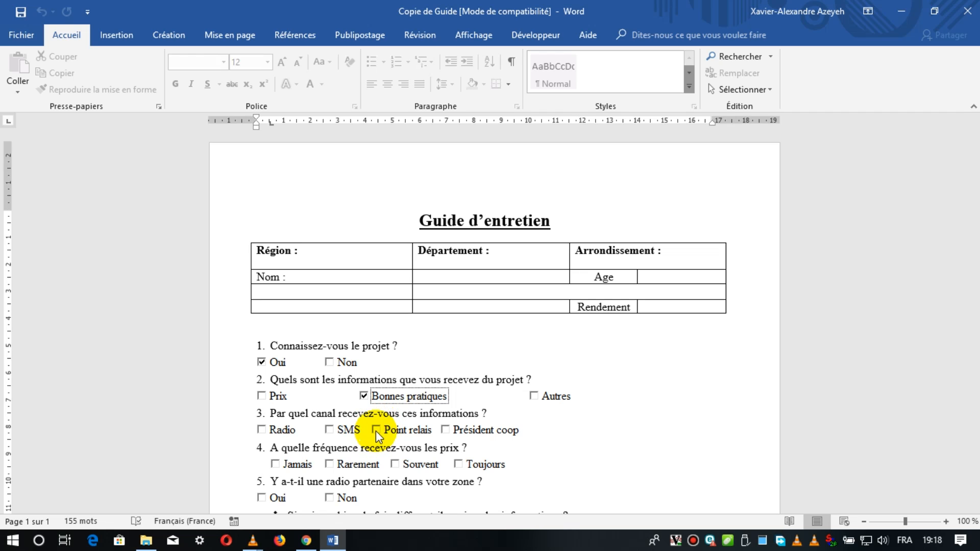
pyautogui.click(328, 430)
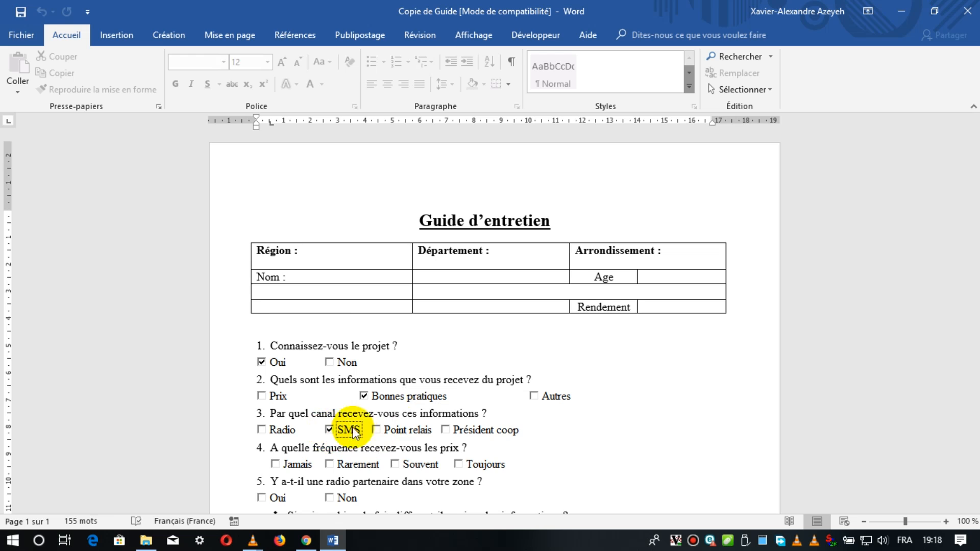
pyautogui.scroll(-2, 393, 429)
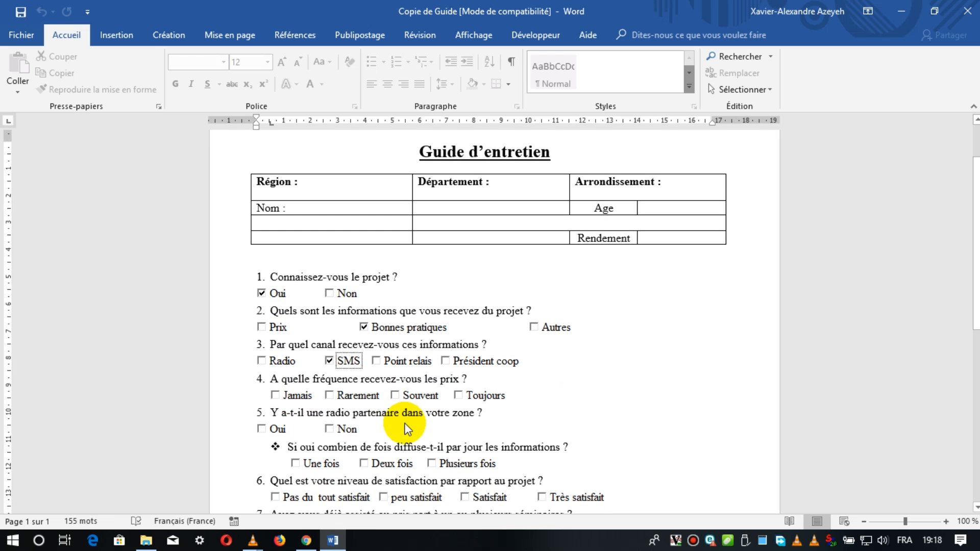
pyautogui.click(413, 397)
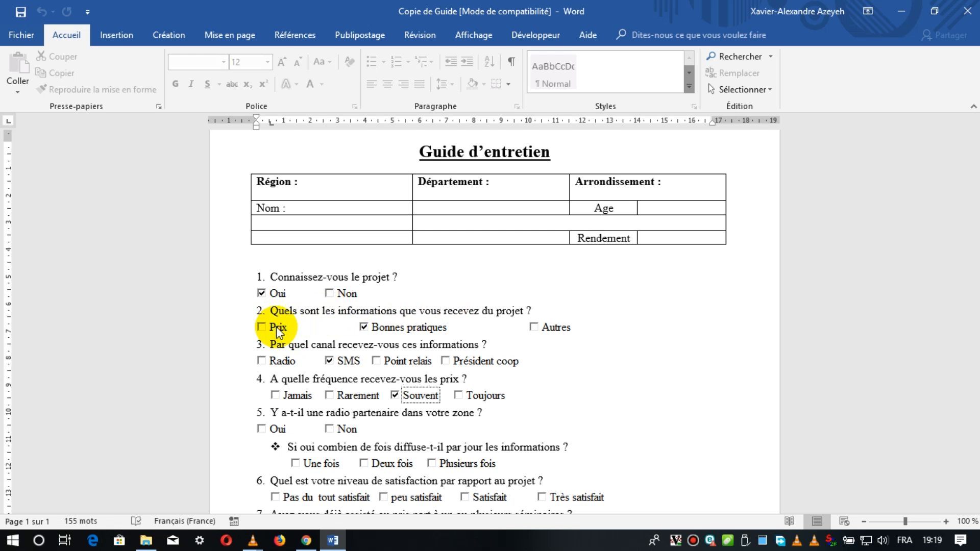
# Clear the ticked answers Souvent, SMS, Bonnes pratiques and Oui in questions 4 to 1.
pyautogui.click(410, 395)
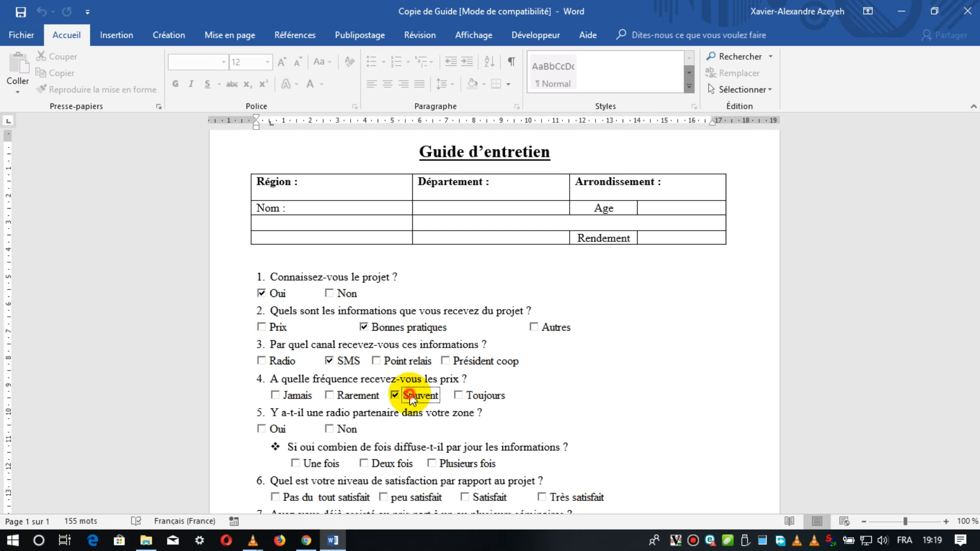
pyautogui.click(343, 362)
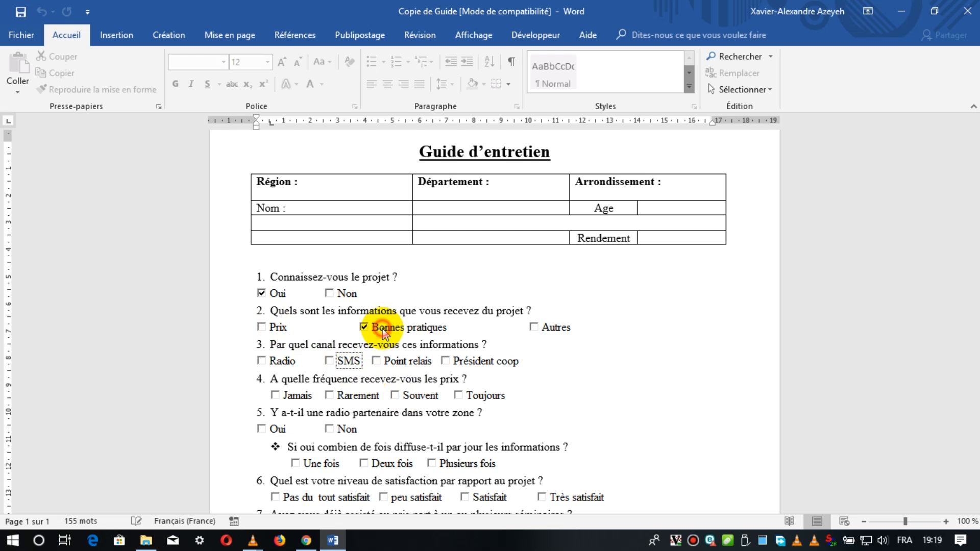
pyautogui.click(382, 329)
pyautogui.click(279, 296)
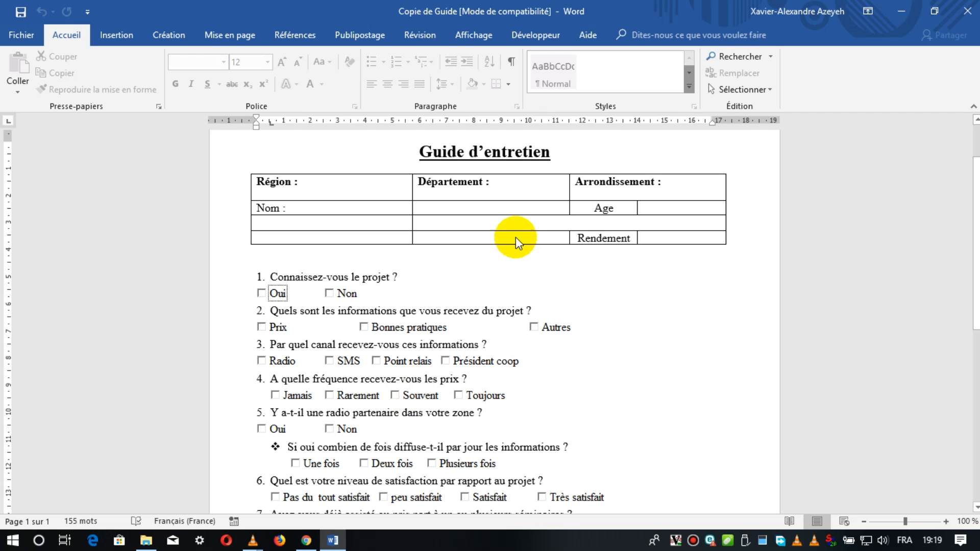
pyautogui.click(514, 222)
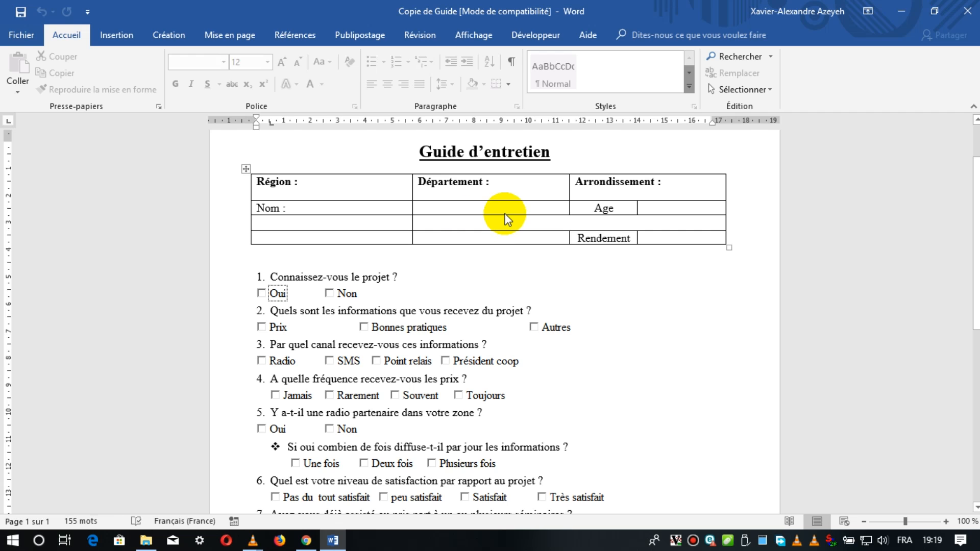
# Turn off the document's editing restrictions by entering the protection password.
pyautogui.click(412, 35)
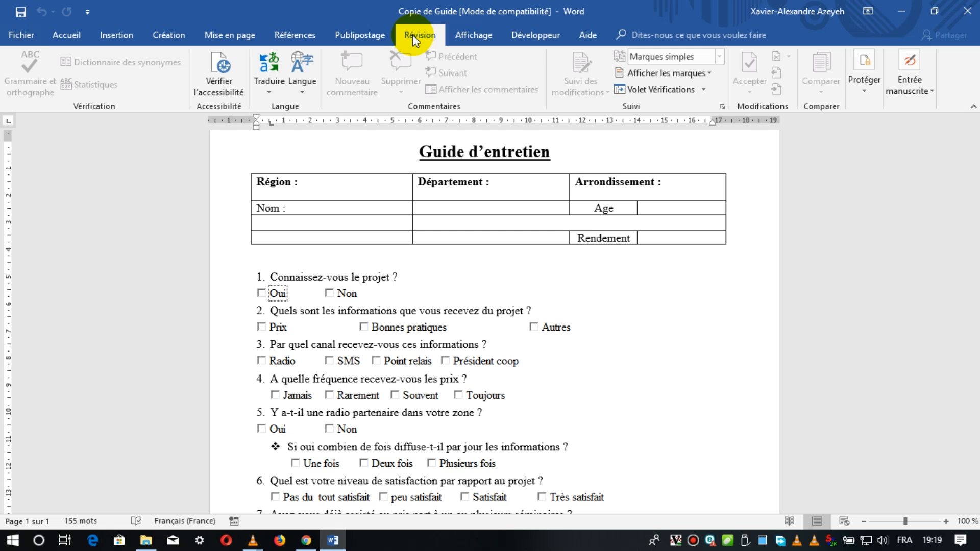
pyautogui.click(857, 90)
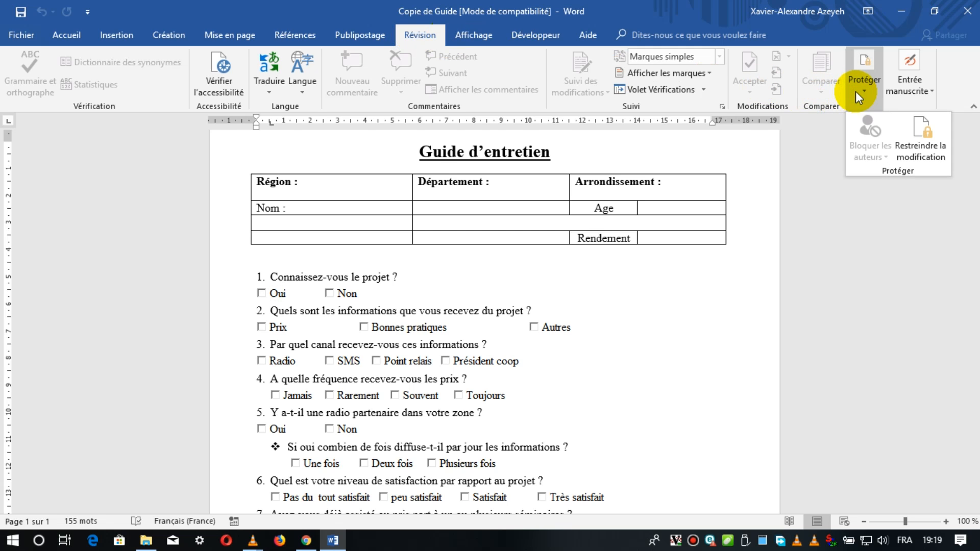
pyautogui.click(896, 134)
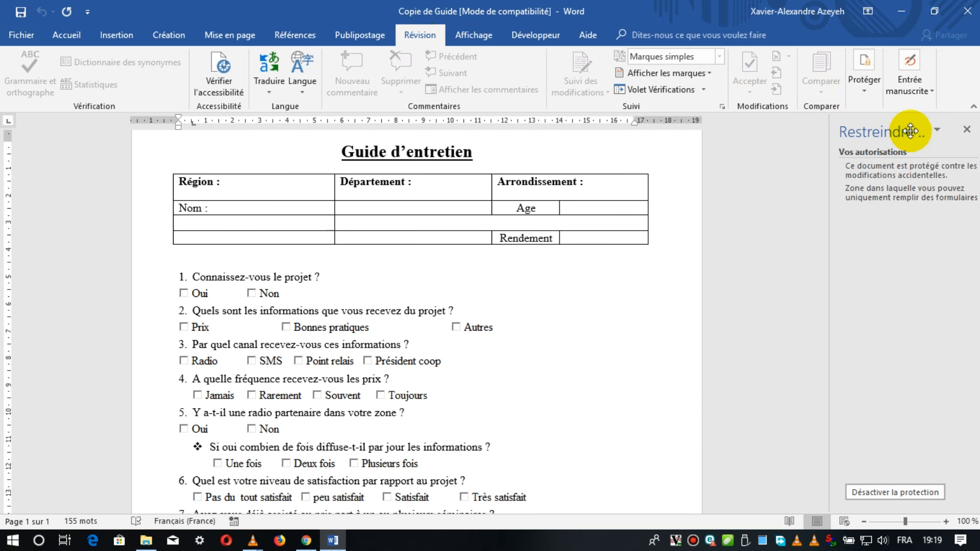
pyautogui.click(917, 491)
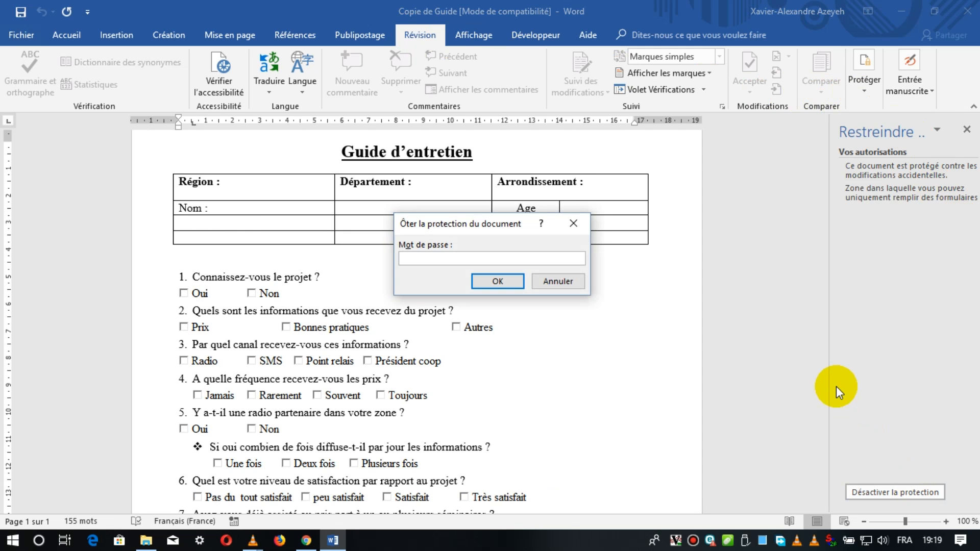
pyautogui.write('•••••')
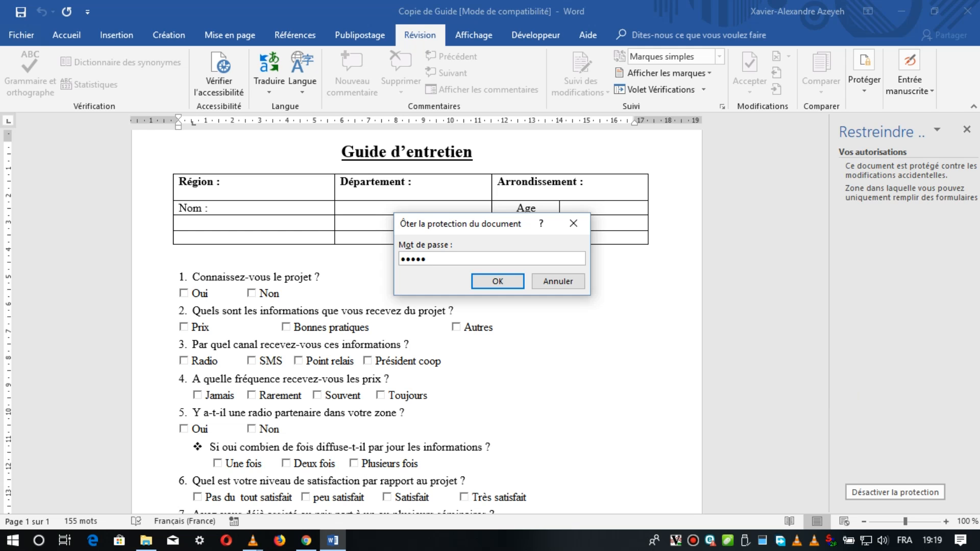
pyautogui.press('Return')
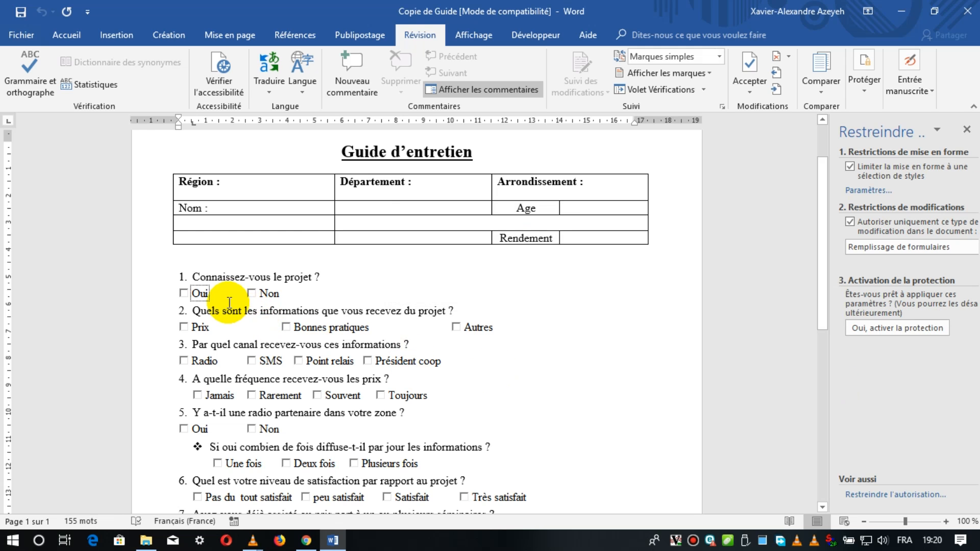
# In the ribbon customization options, switch the Développeur main tab off and on again and accept the settings.
pyautogui.click(537, 35)
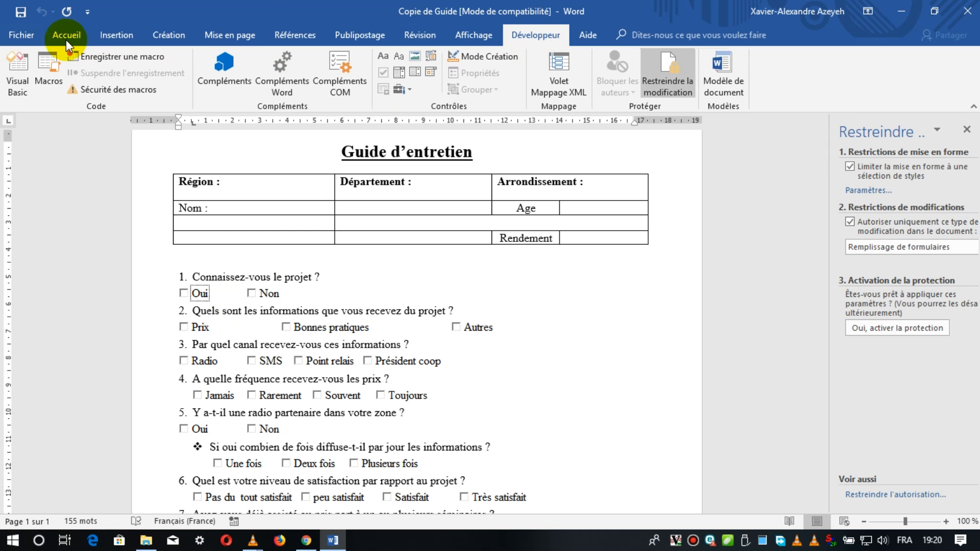
pyautogui.click(28, 39)
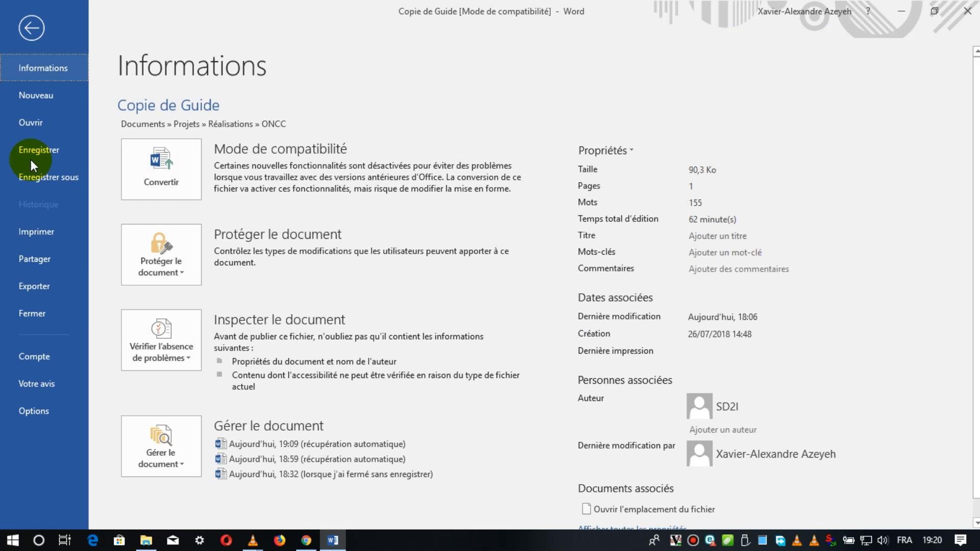
pyautogui.click(30, 409)
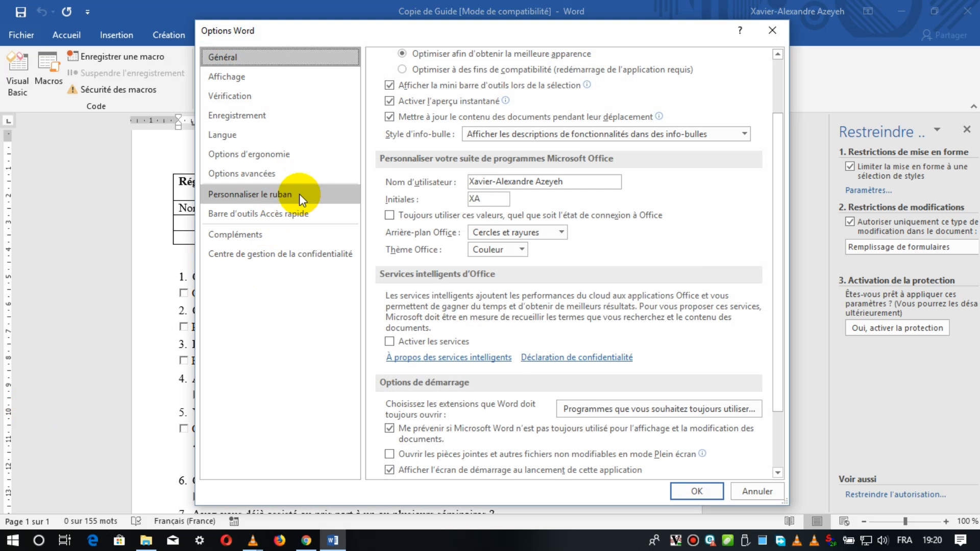
pyautogui.click(300, 196)
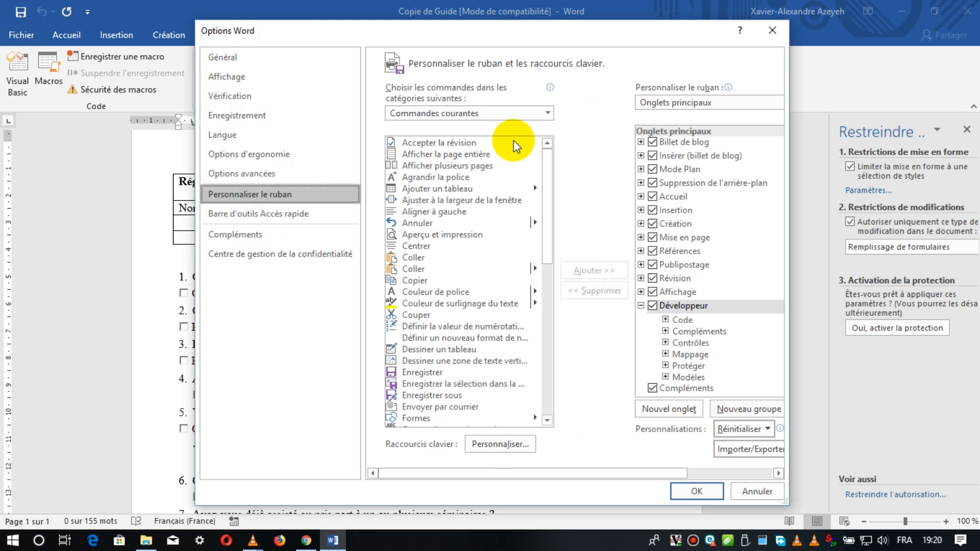
pyautogui.moveTo(725, 88)
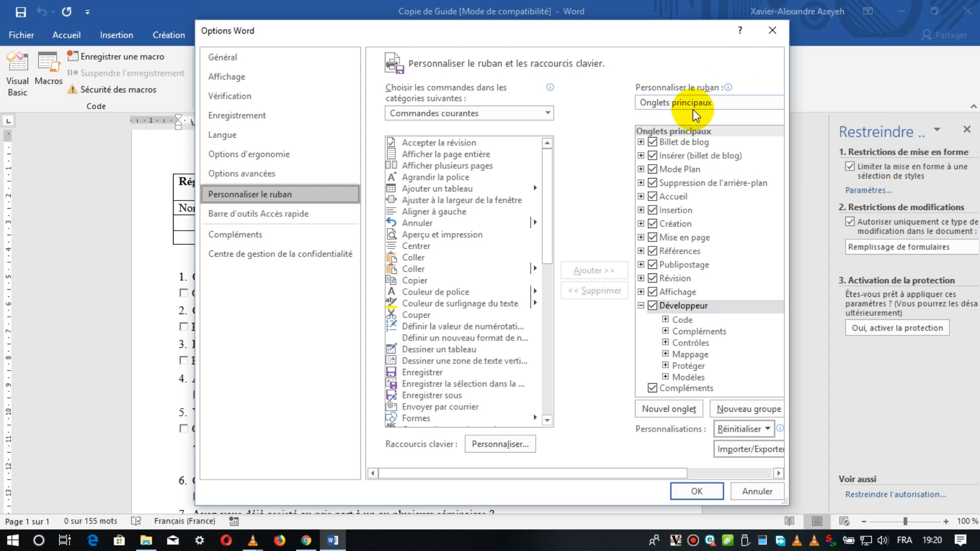
pyautogui.click(655, 306)
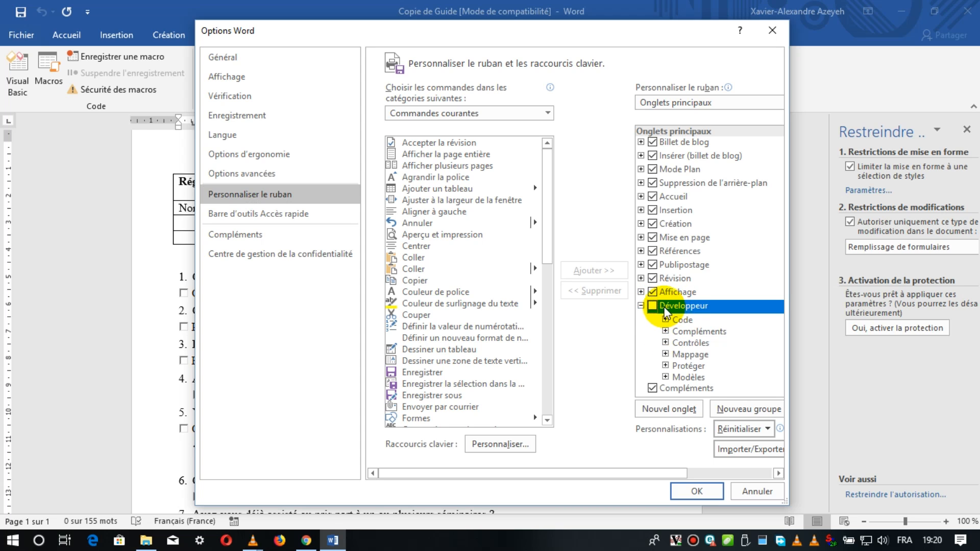
pyautogui.click(652, 306)
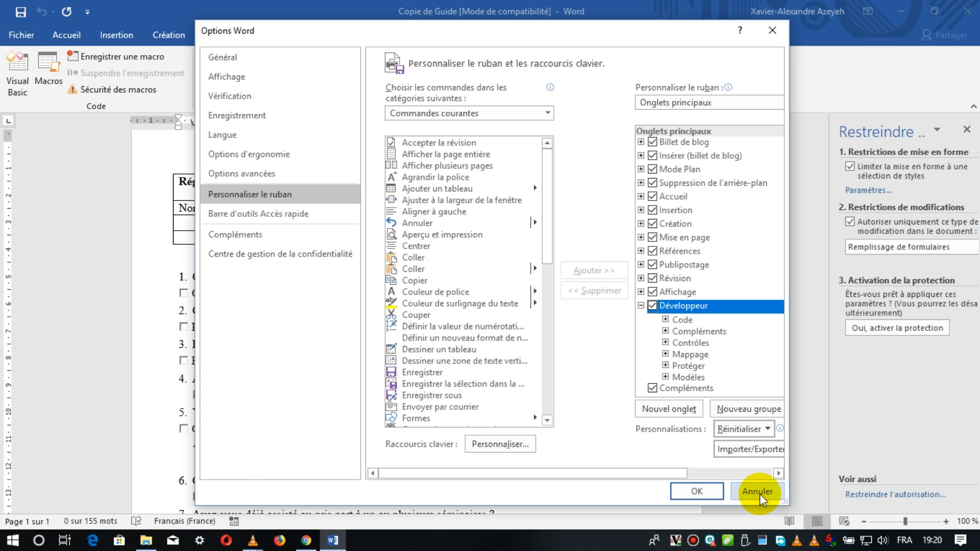
pyautogui.press('Return')
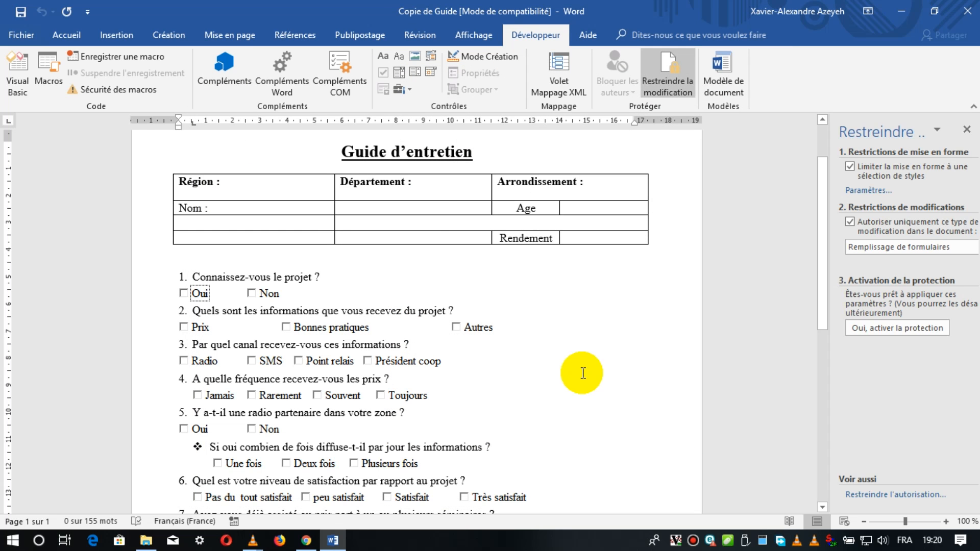
pyautogui.click(76, 41)
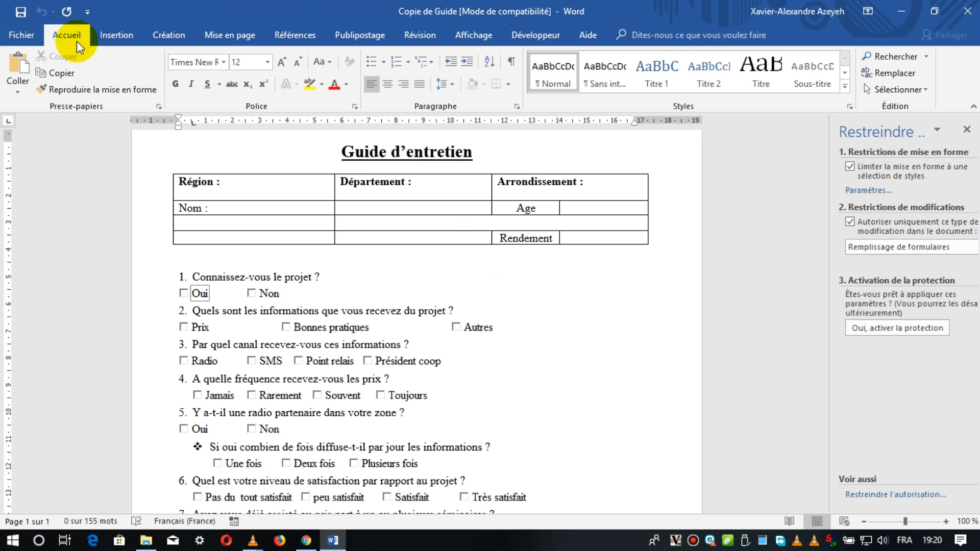
# Turn on design mode and insert an ActiveX check box after Non on question 1's answer line.
pyautogui.click(538, 37)
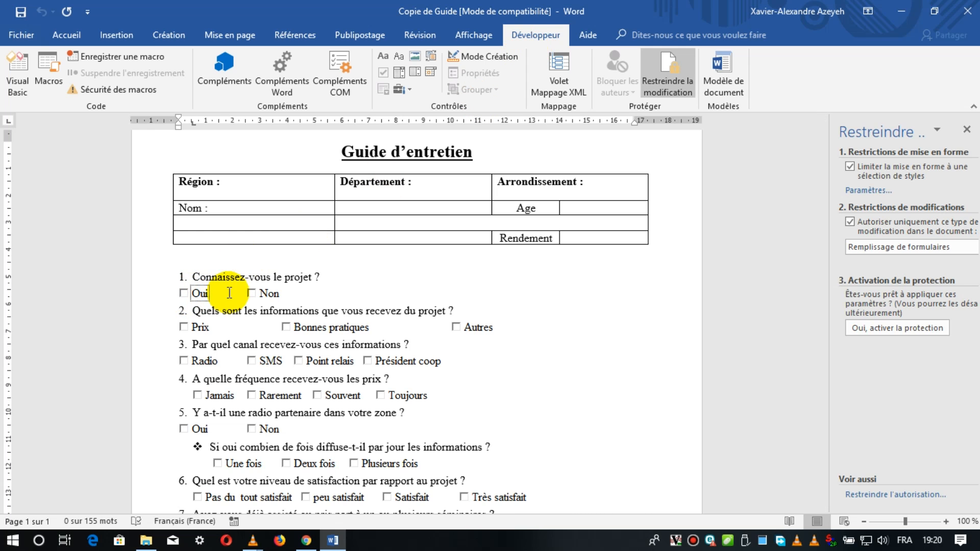
pyautogui.click(495, 53)
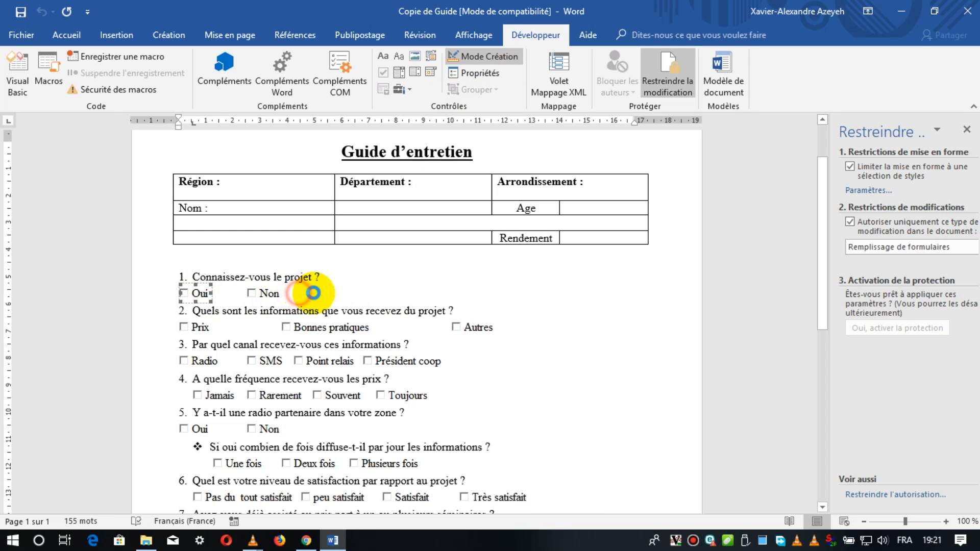
pyautogui.click(299, 293)
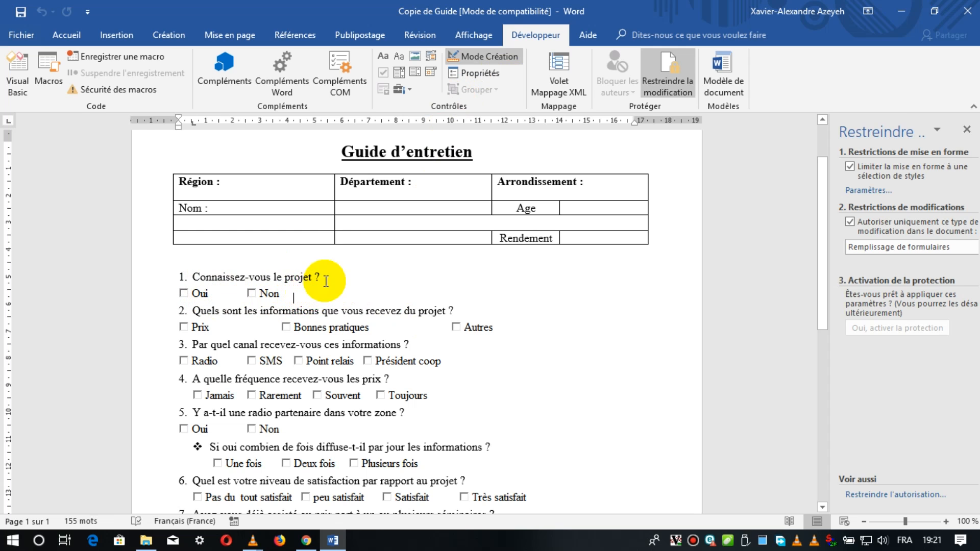
pyautogui.click(411, 90)
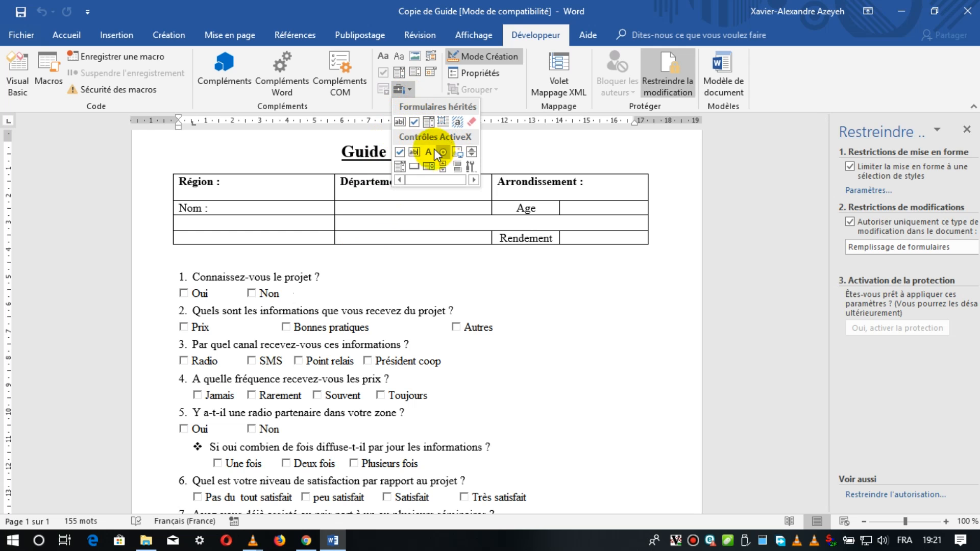
pyautogui.click(402, 153)
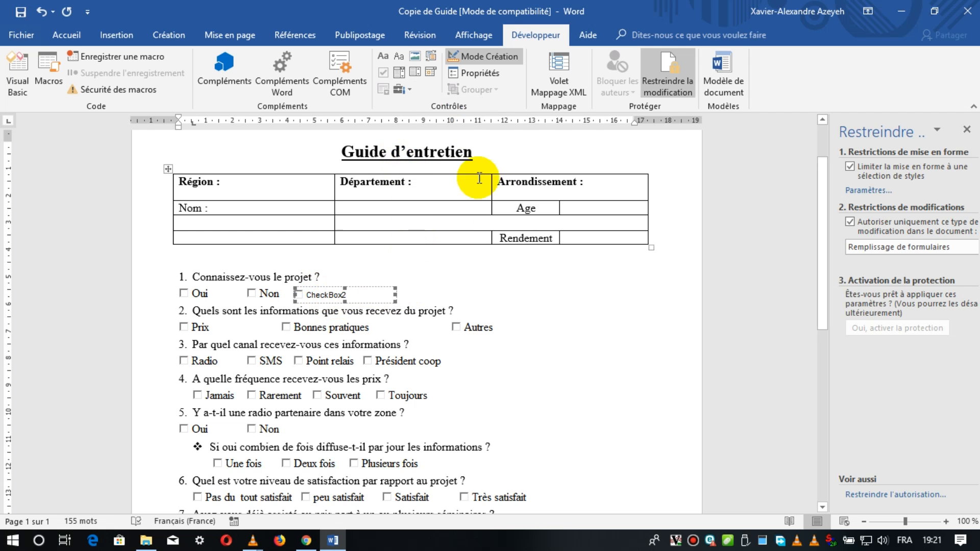
# Caption the new check box on question 1's answer line Peut-être and narrow its frame to fit the text.
pyautogui.click(470, 74)
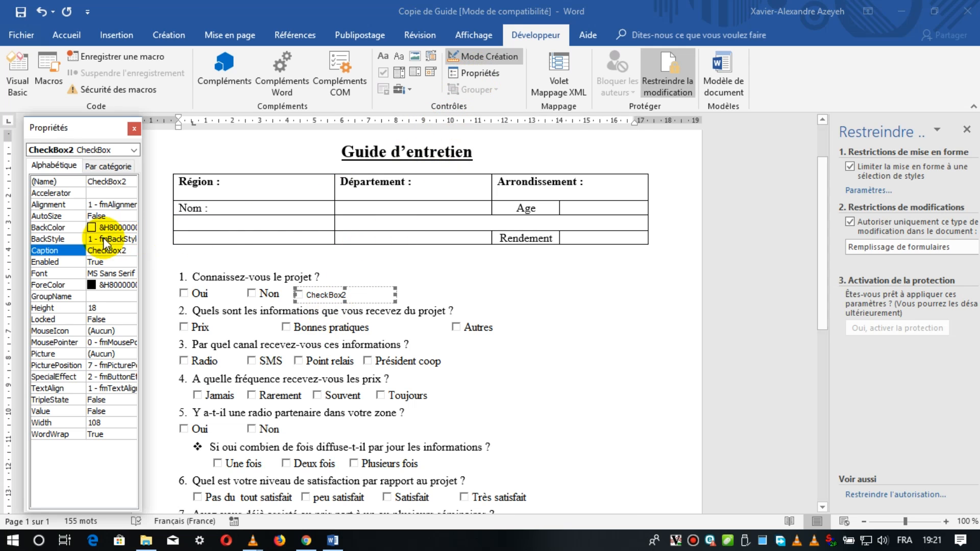
pyautogui.click(106, 250)
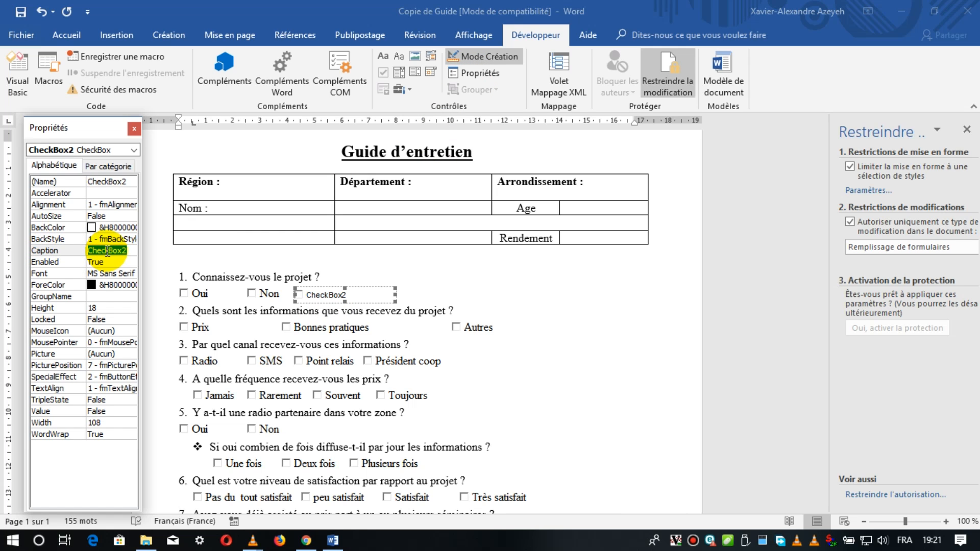
pyautogui.write('Pe')
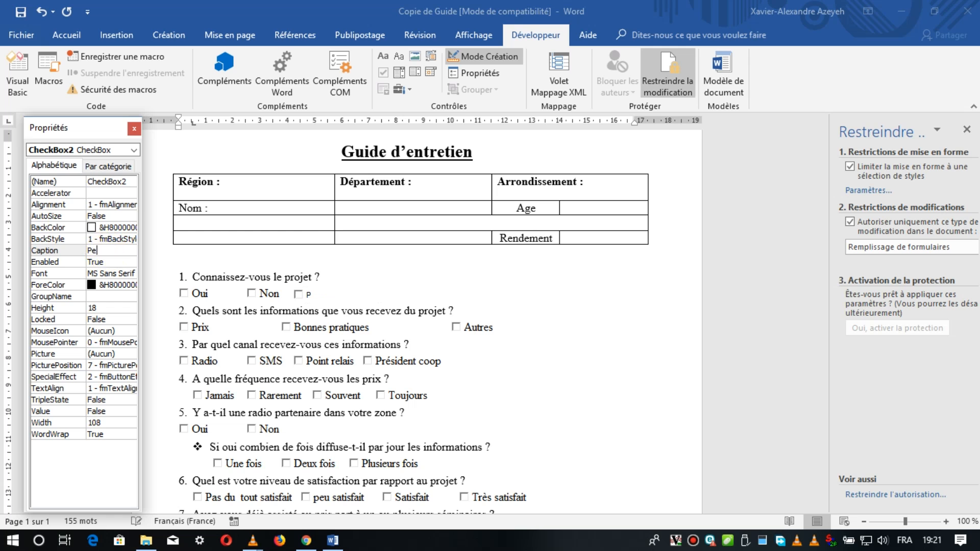
pyautogui.write('ut-être')
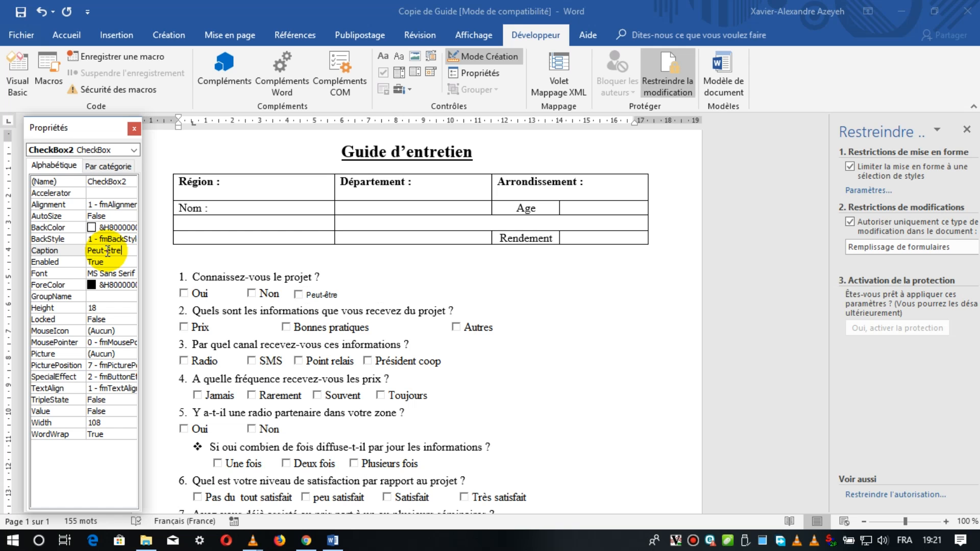
pyautogui.click(59, 181)
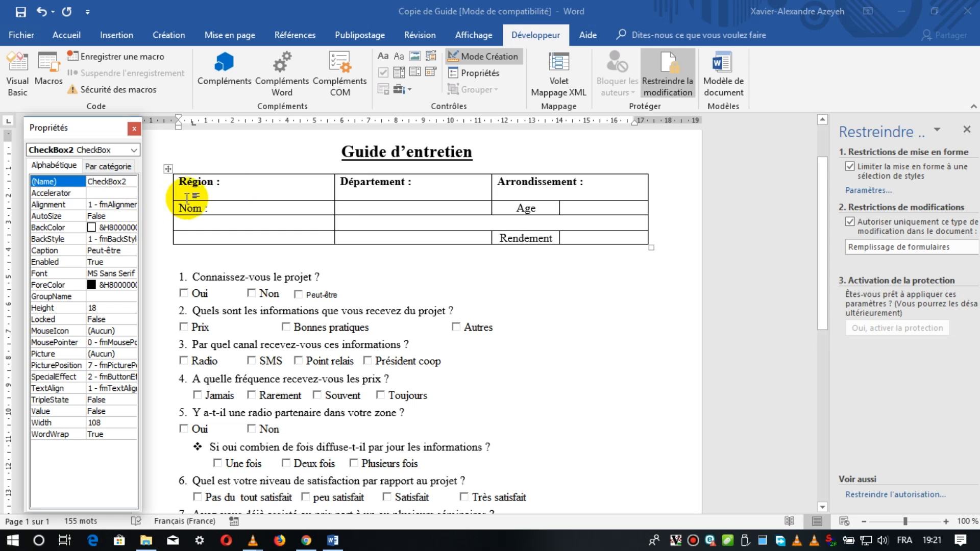
pyautogui.click(323, 297)
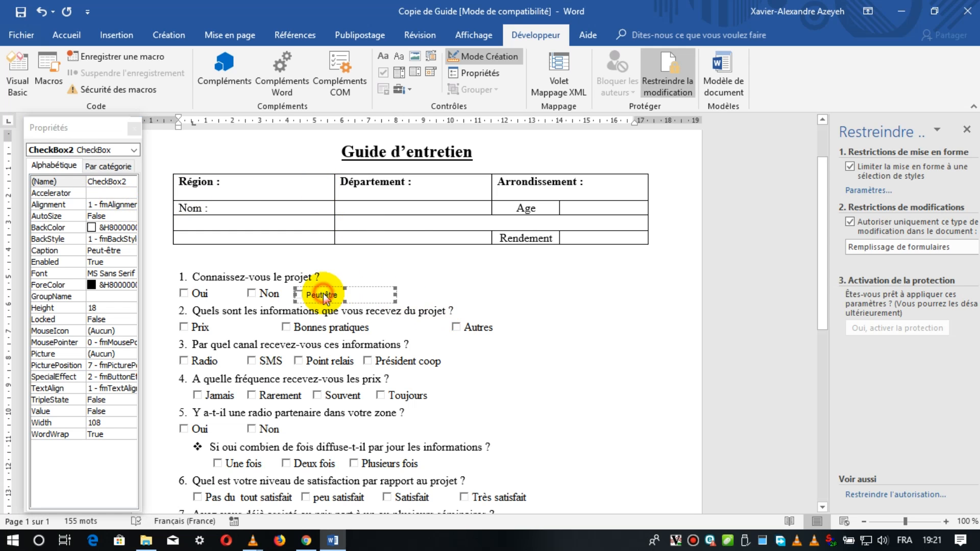
pyautogui.moveTo(394, 297); pyautogui.dragTo(341, 294)
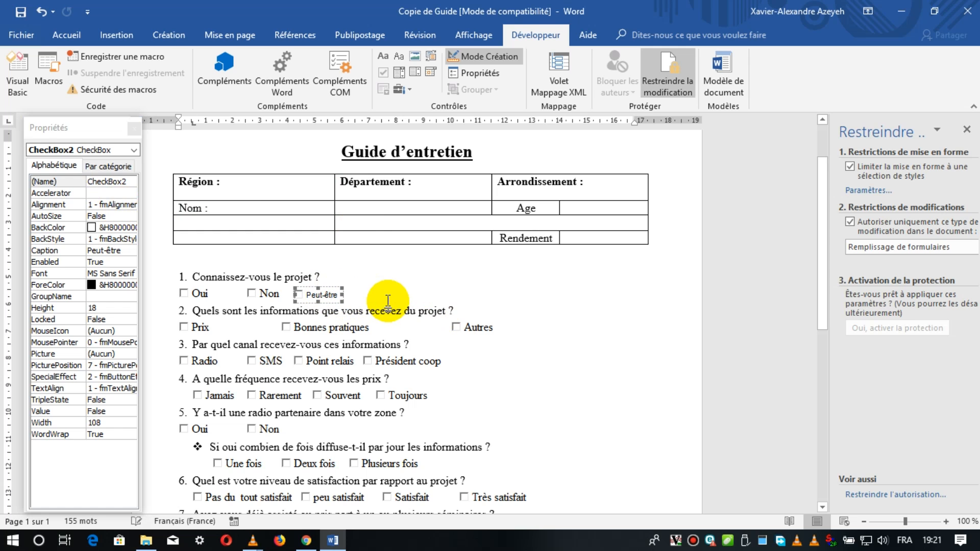
# Leave design mode and test question 1's Oui, Non and Peut-être check boxes by ticking and clearing them.
pyautogui.click(481, 56)
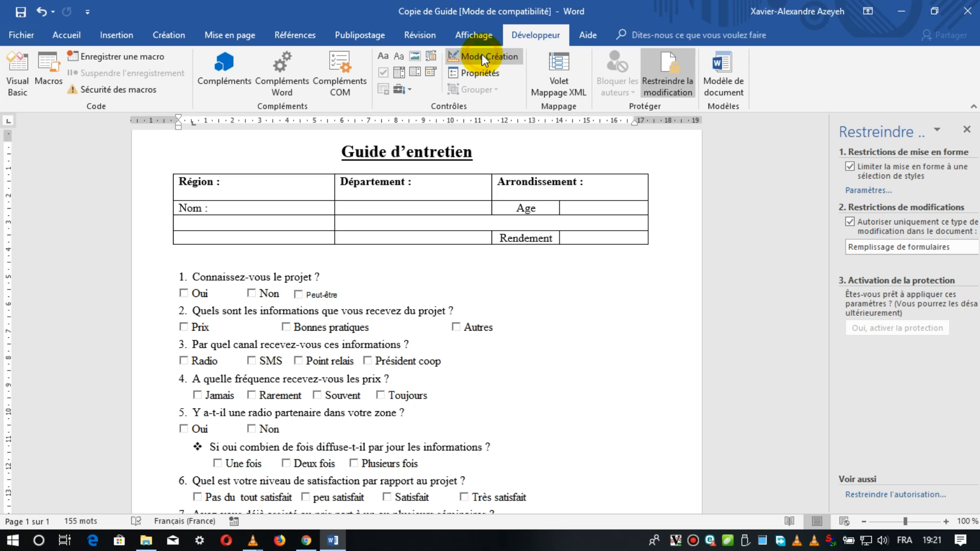
pyautogui.click(252, 293)
pyautogui.click(183, 293)
pyautogui.click(184, 293)
pyautogui.click(251, 293)
pyautogui.click(297, 295)
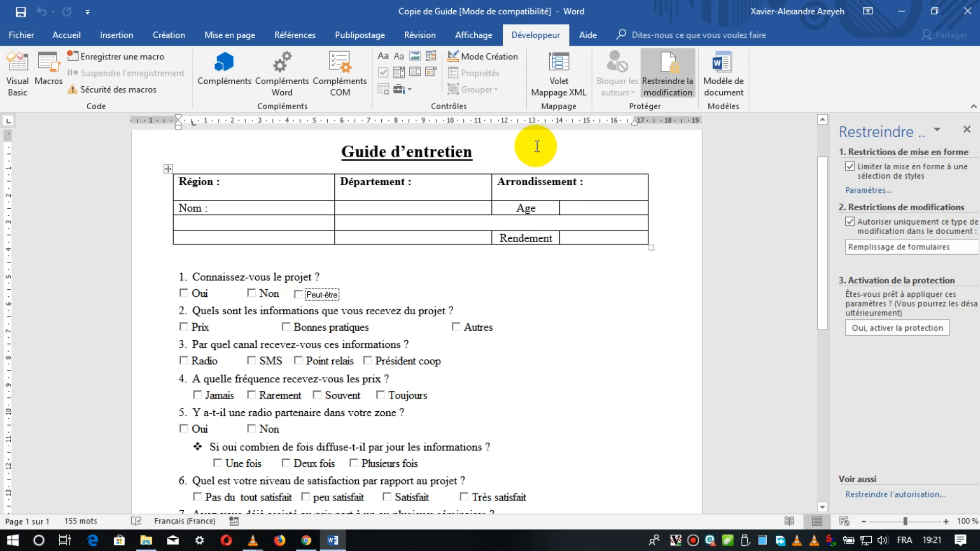
# Return to design mode and replace the Peut-être check box in question 1 with an ActiveX option button.
pyautogui.click(491, 57)
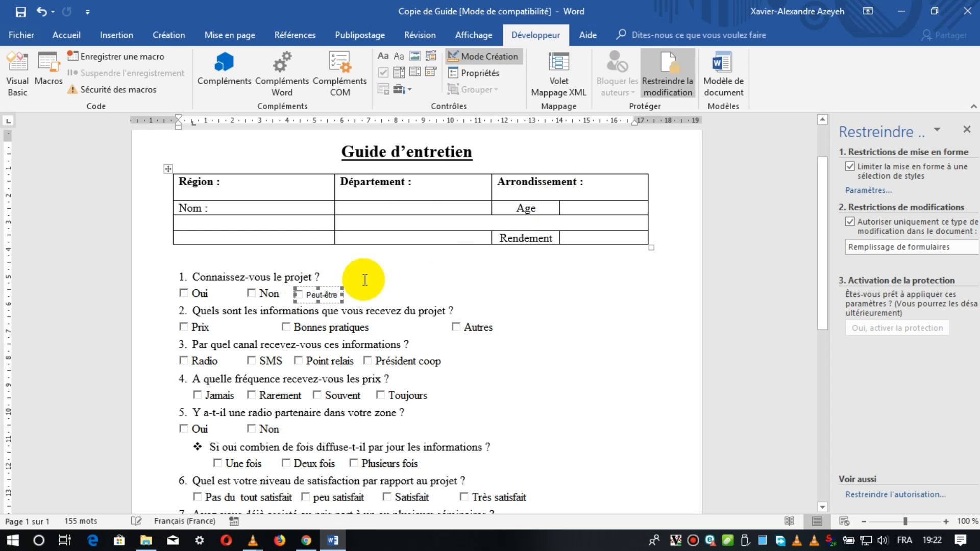
pyautogui.click(329, 294)
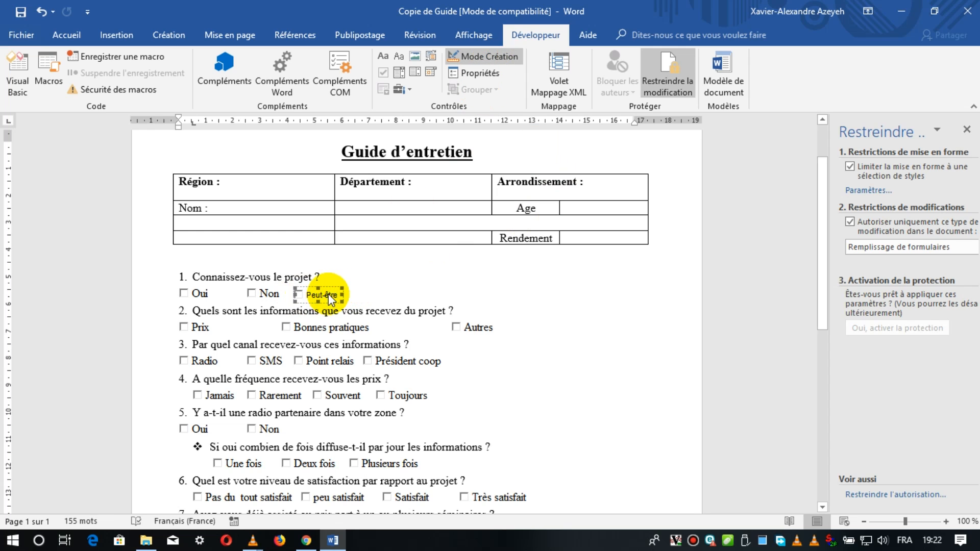
pyautogui.press('Delete')
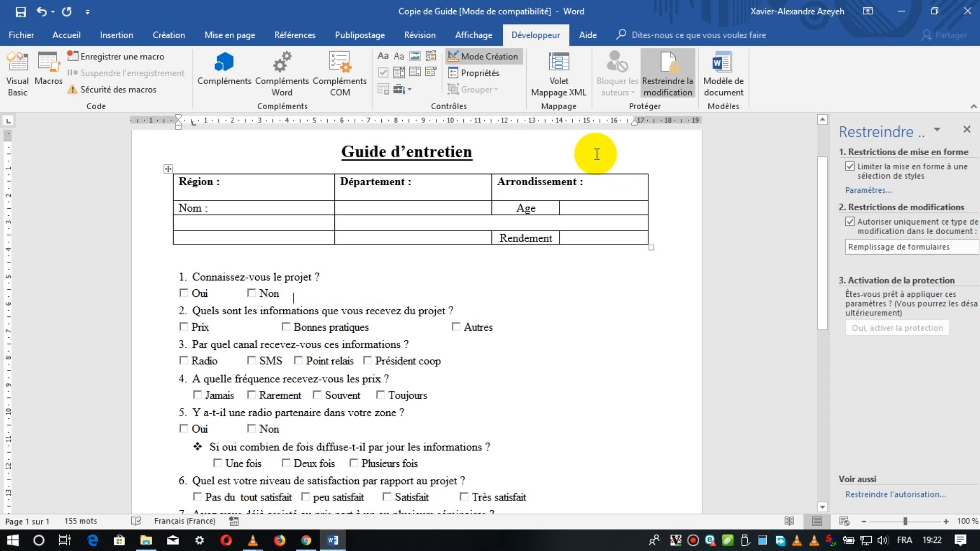
pyautogui.click(412, 91)
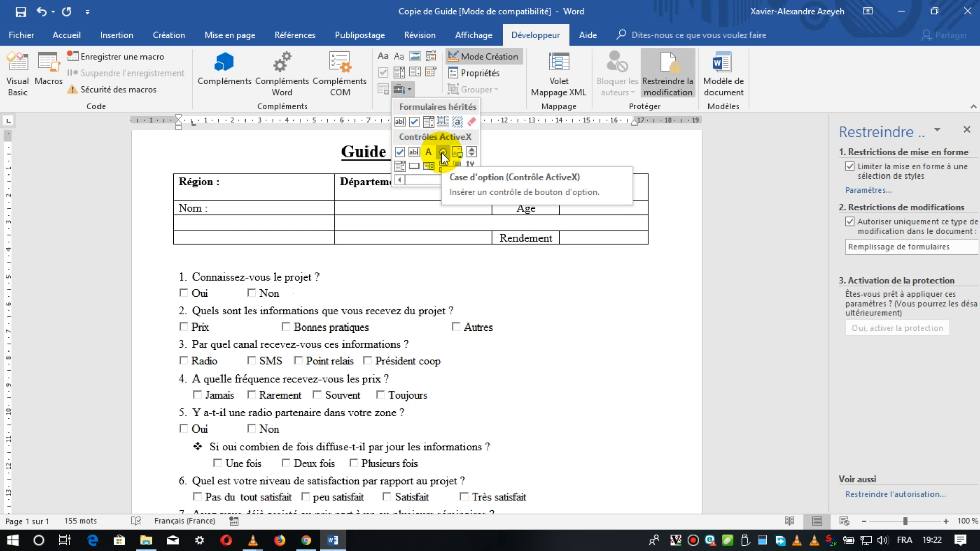
pyautogui.click(442, 154)
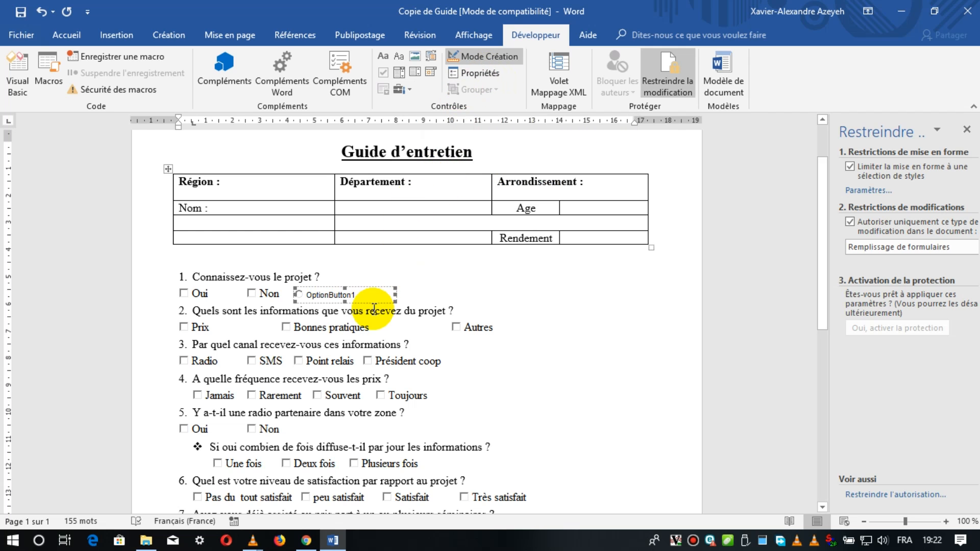
# Caption the option button on question 1's answer line Oui and narrow its frame to fit the text.
pyautogui.click(477, 73)
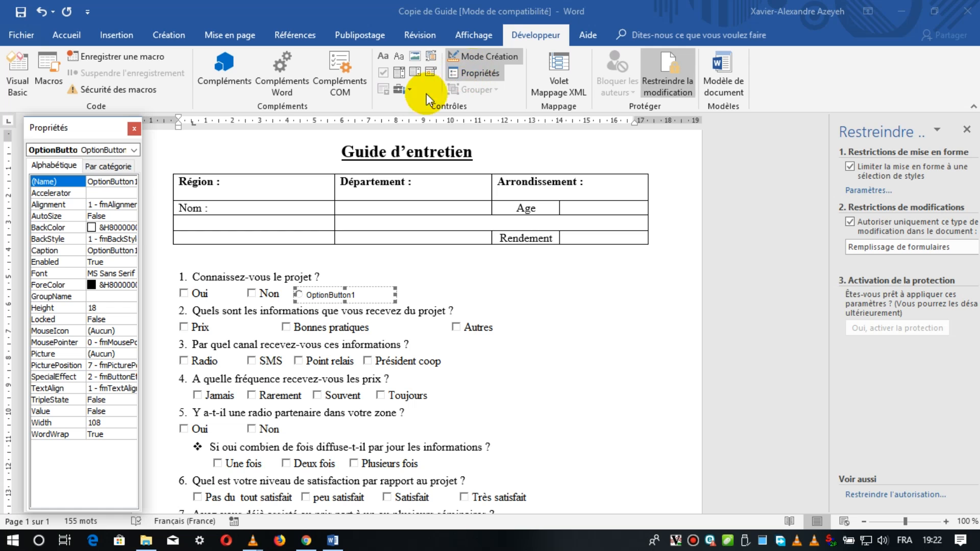
pyautogui.click(69, 251)
pyautogui.doubleClick(108, 251)
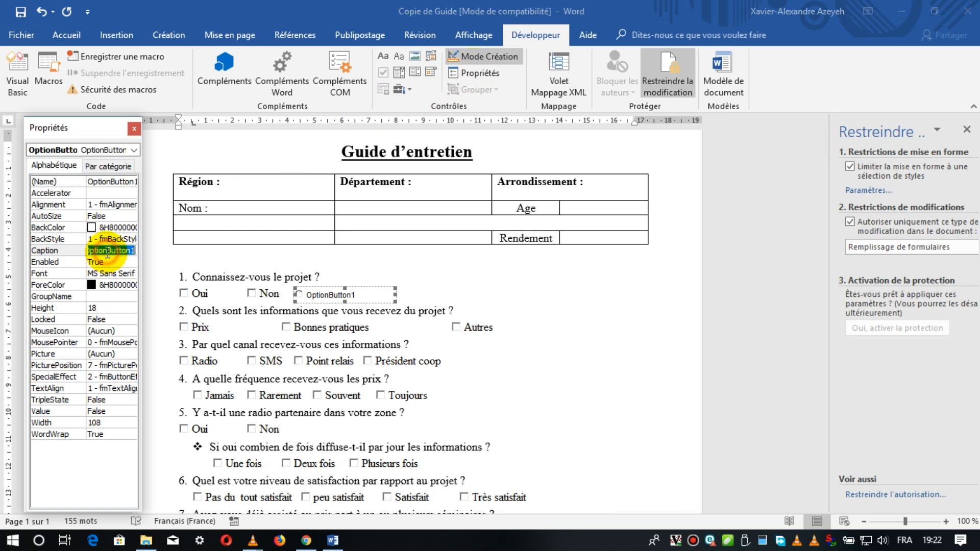
pyautogui.write('P')
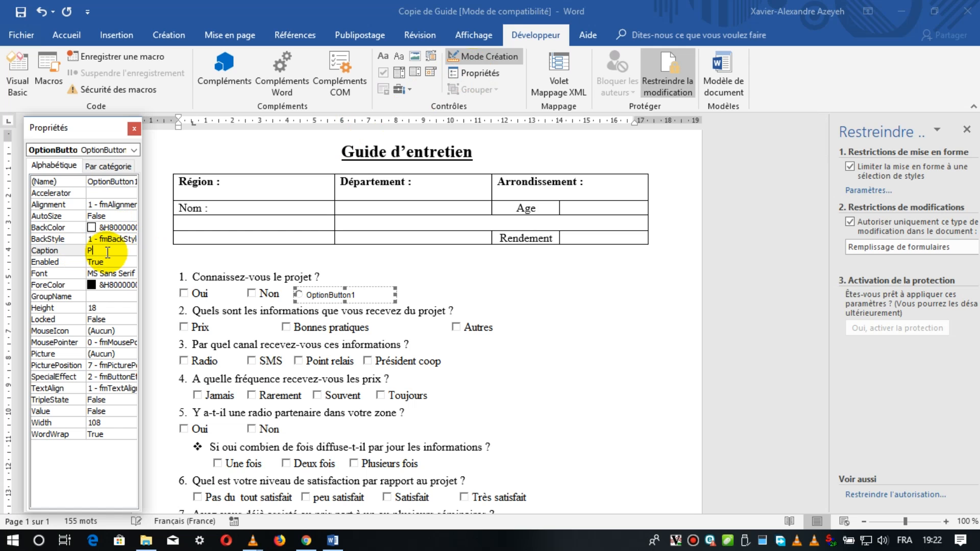
pyautogui.write('Oui')
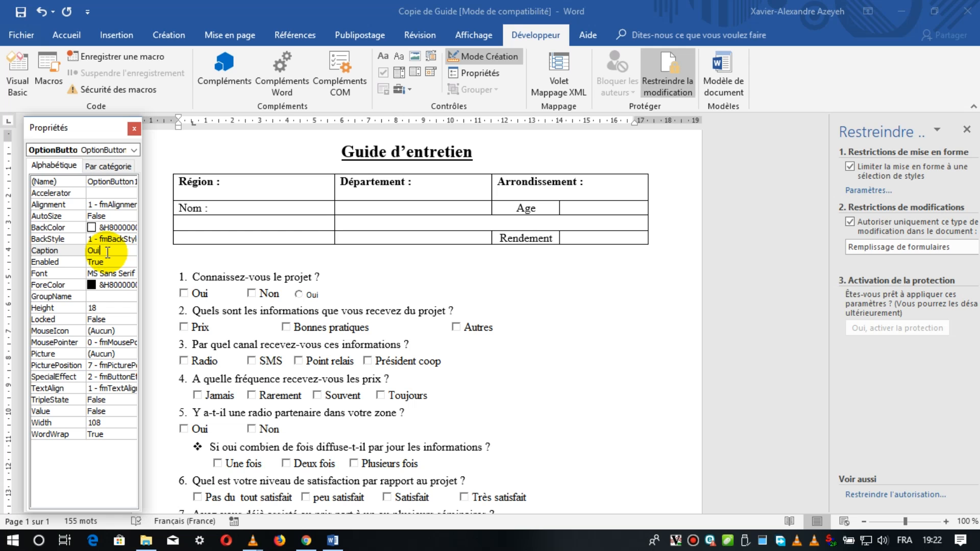
pyautogui.click(358, 296)
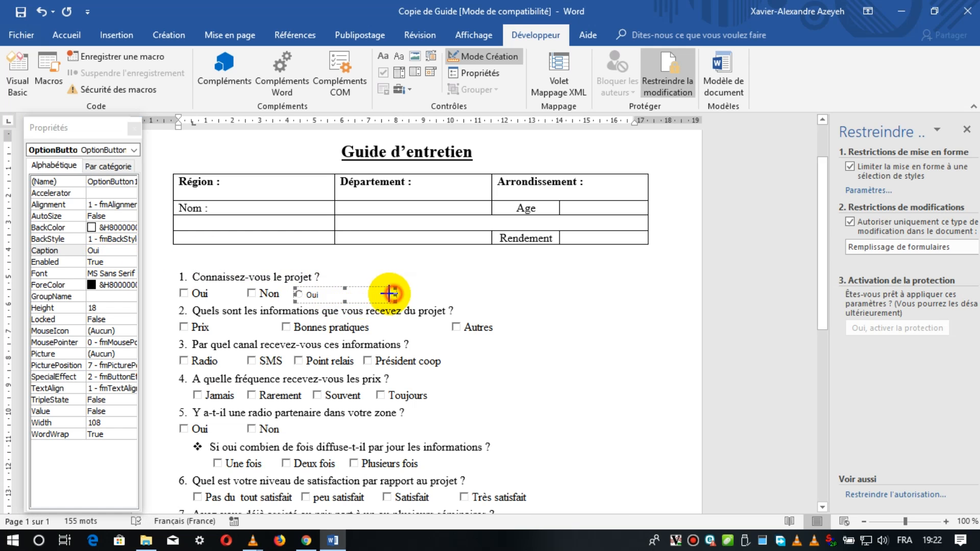
pyautogui.moveTo(396, 295); pyautogui.dragTo(327, 294)
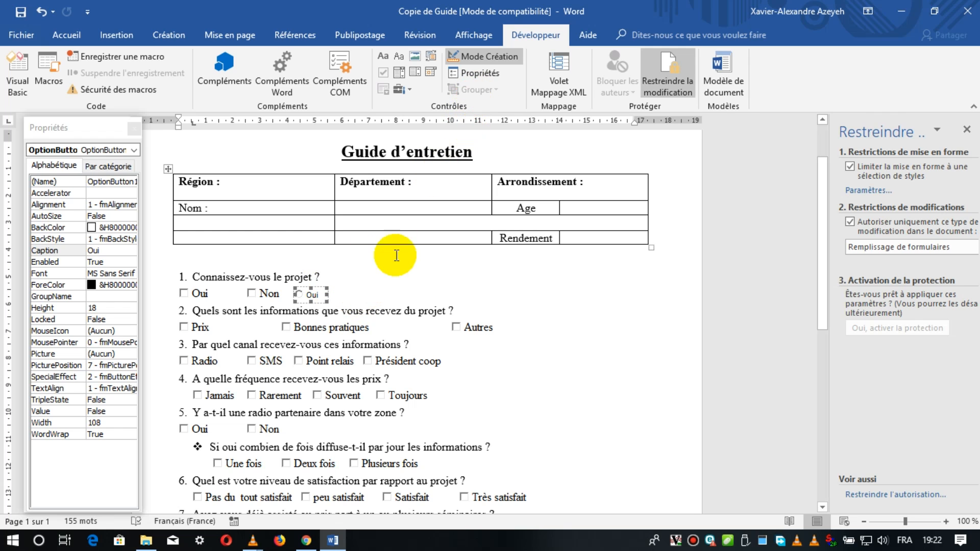
# Insert a second ActiveX option button after the Oui option button on question 1's answer line.
pyautogui.click(409, 89)
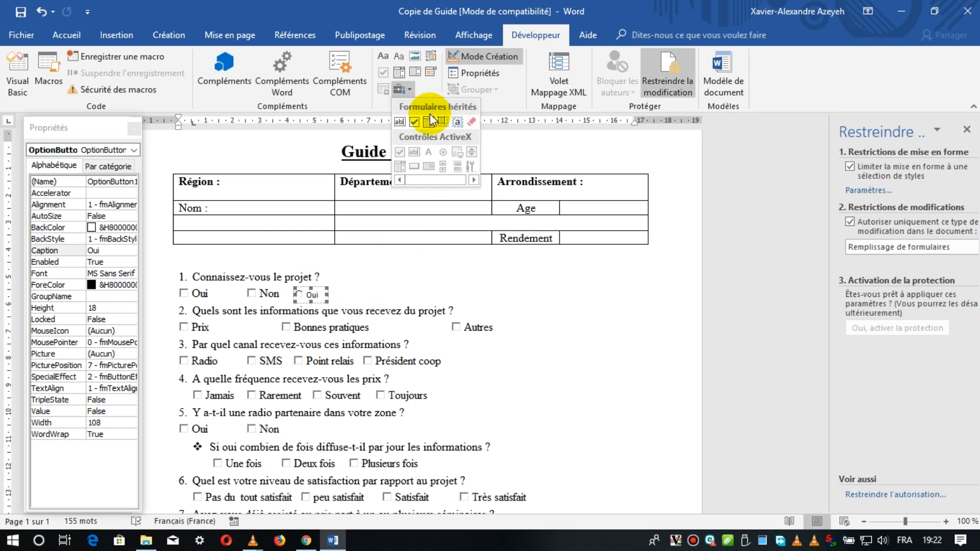
pyautogui.click(346, 291)
pyautogui.click(348, 289)
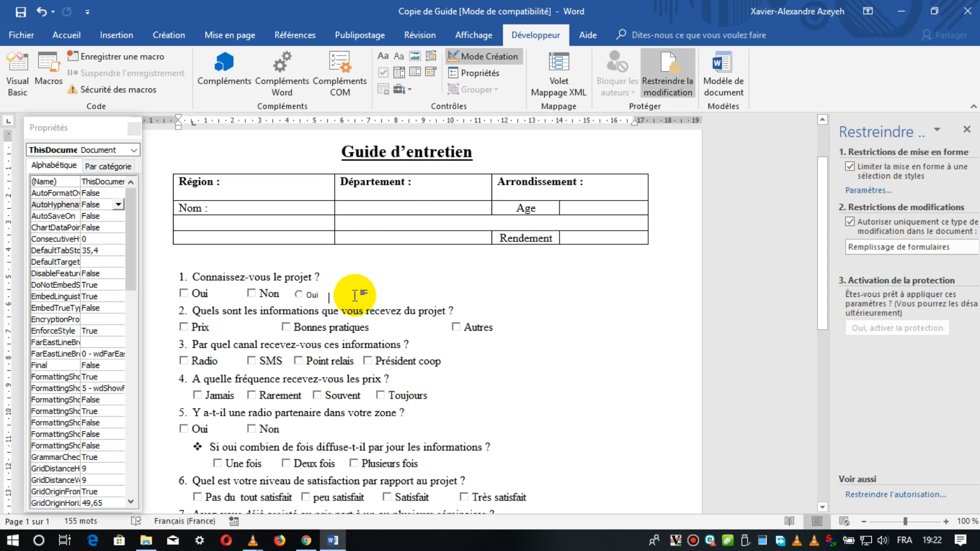
pyautogui.click(412, 89)
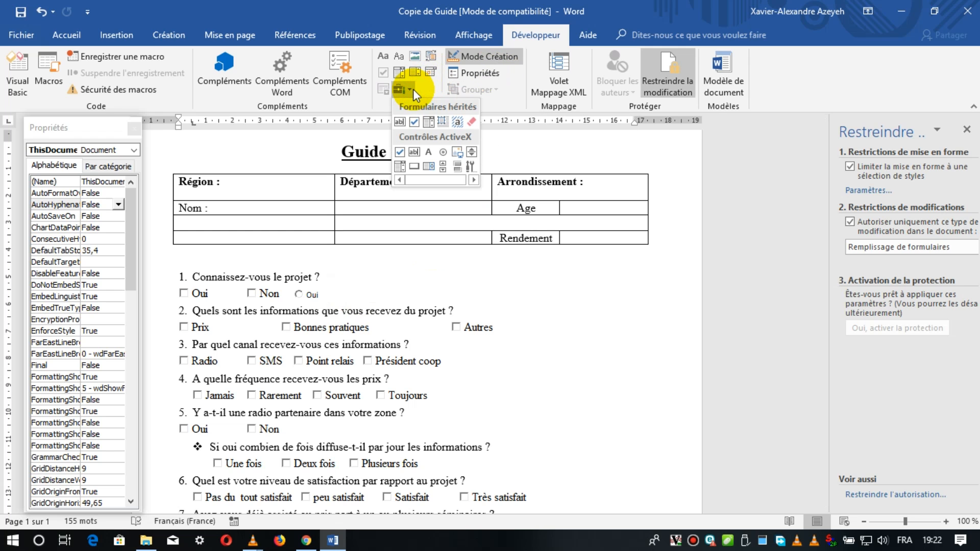
pyautogui.click(442, 152)
pyautogui.click(402, 298)
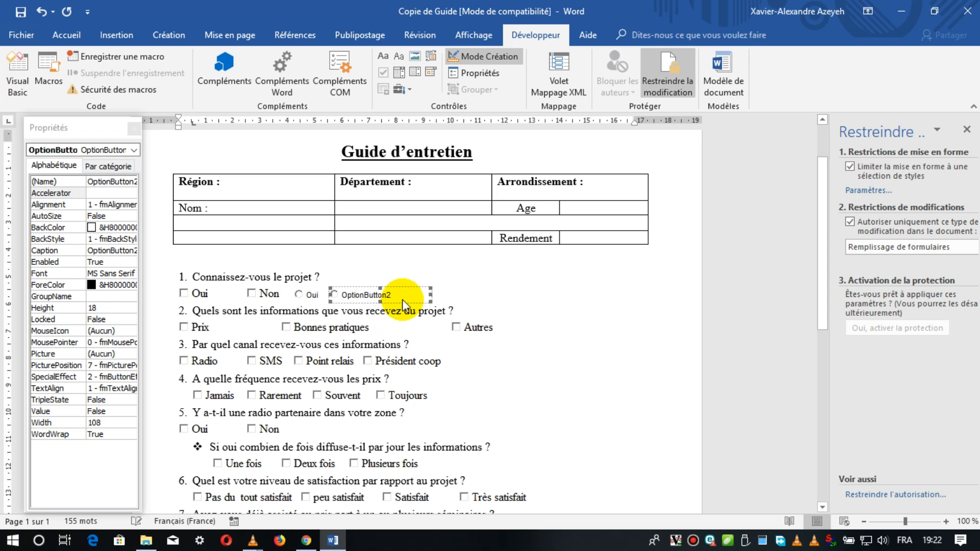
# Caption the second option button Non and narrow its frame to fit the text.
pyautogui.click(98, 249)
pyautogui.doubleClick(100, 250)
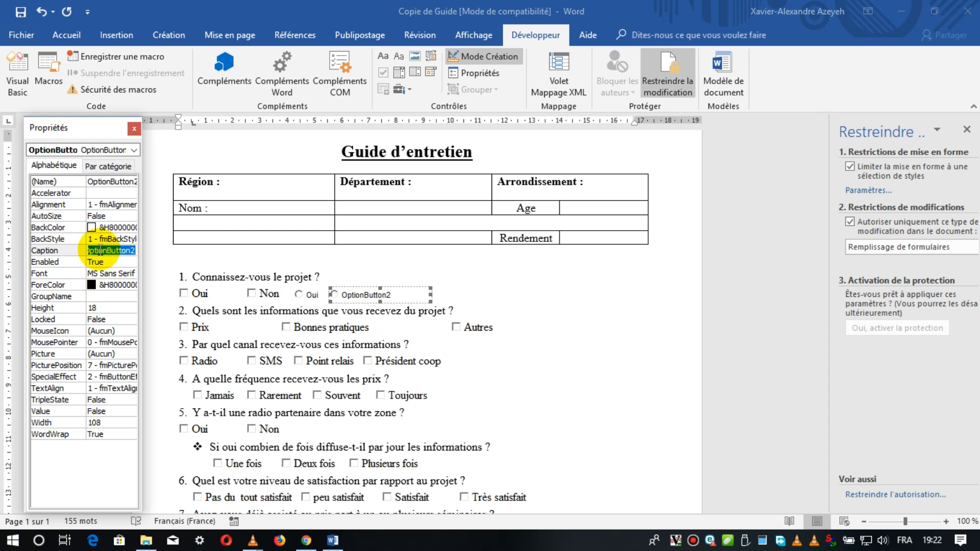
pyautogui.write('Non')
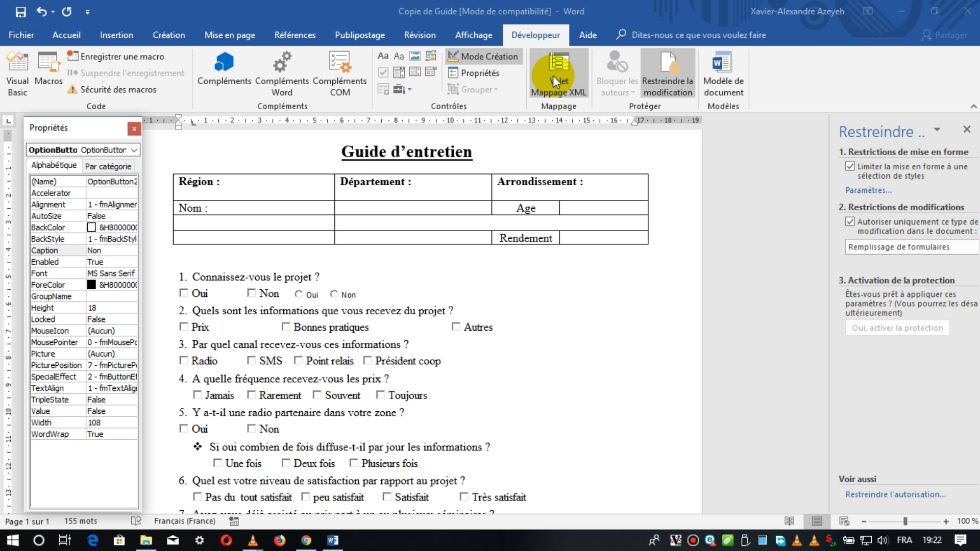
pyautogui.click(430, 293)
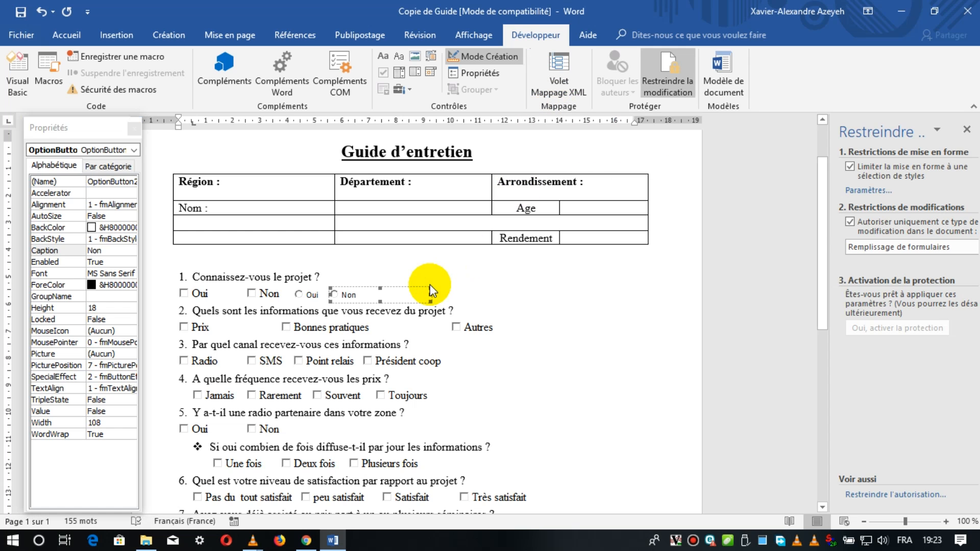
pyautogui.moveTo(430, 294); pyautogui.dragTo(370, 292)
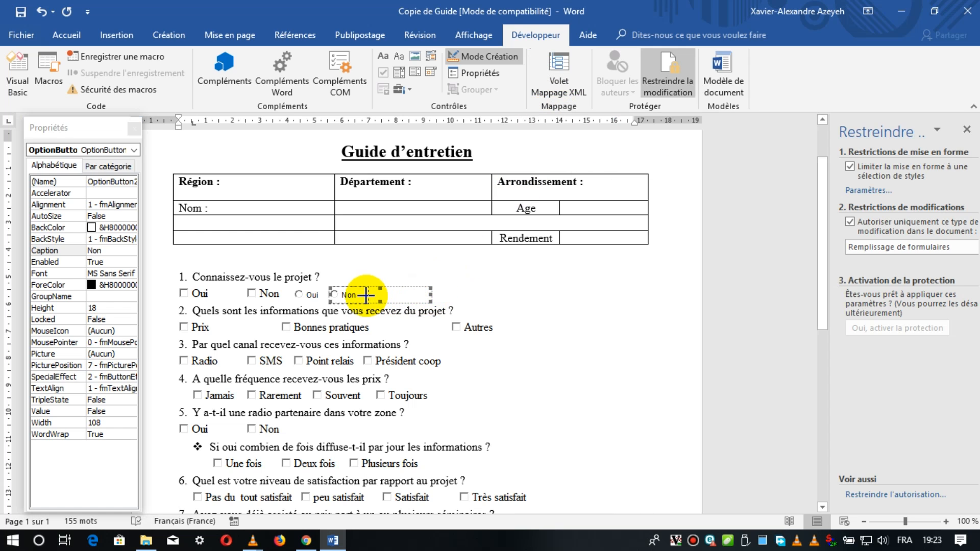
pyautogui.click(410, 252)
# Leave design mode and test question 1's controls: alternate between the Oui and Non option buttons, ending on Non, and tick the Non check box.
pyautogui.click(466, 57)
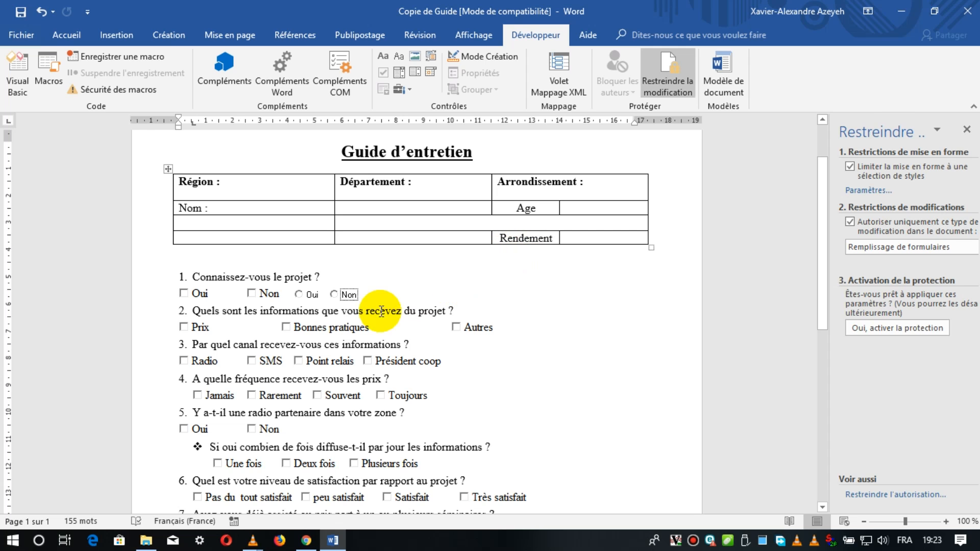
pyautogui.click(300, 295)
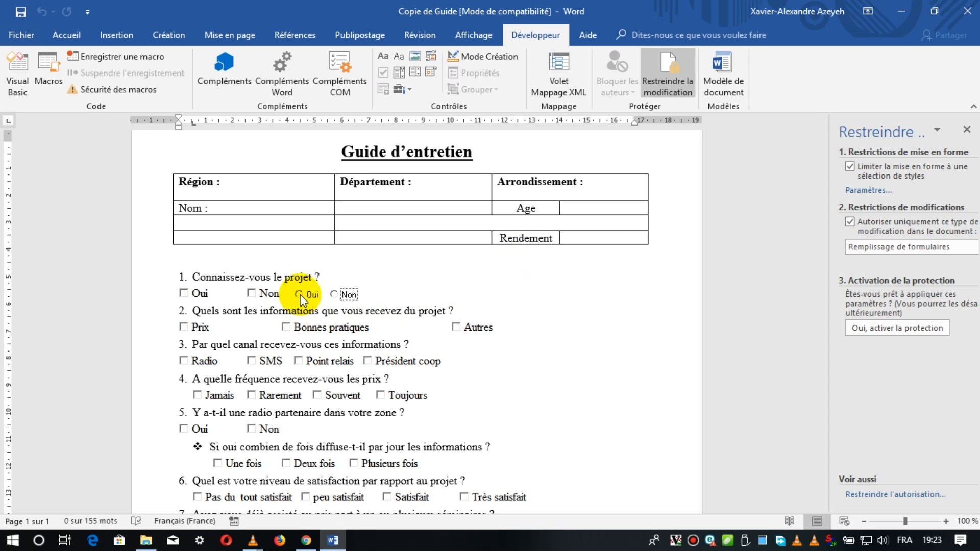
pyautogui.click(300, 295)
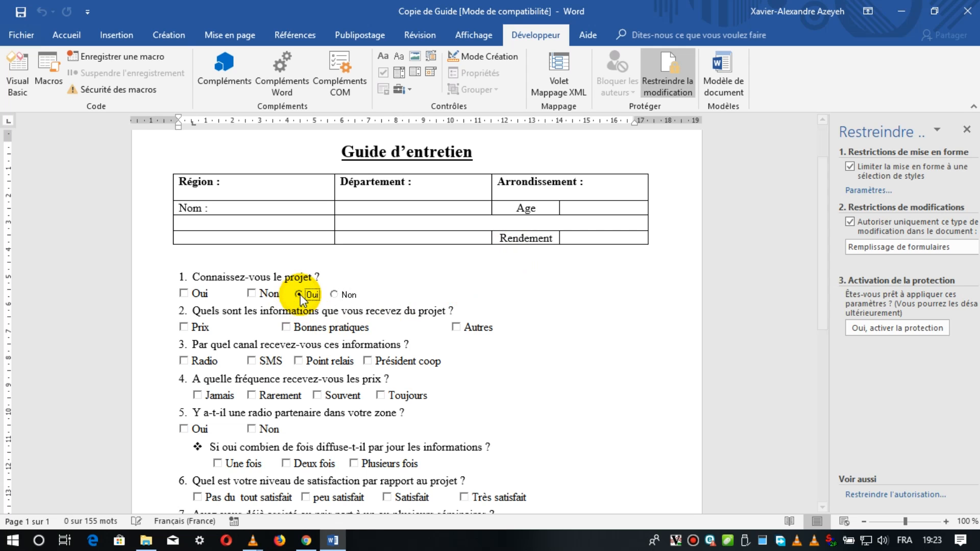
pyautogui.click(334, 295)
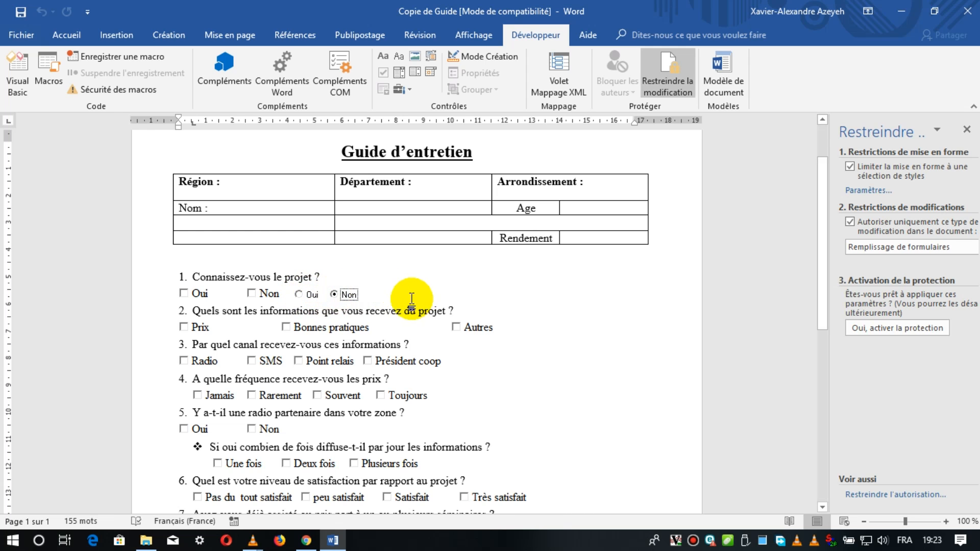
pyautogui.click(312, 296)
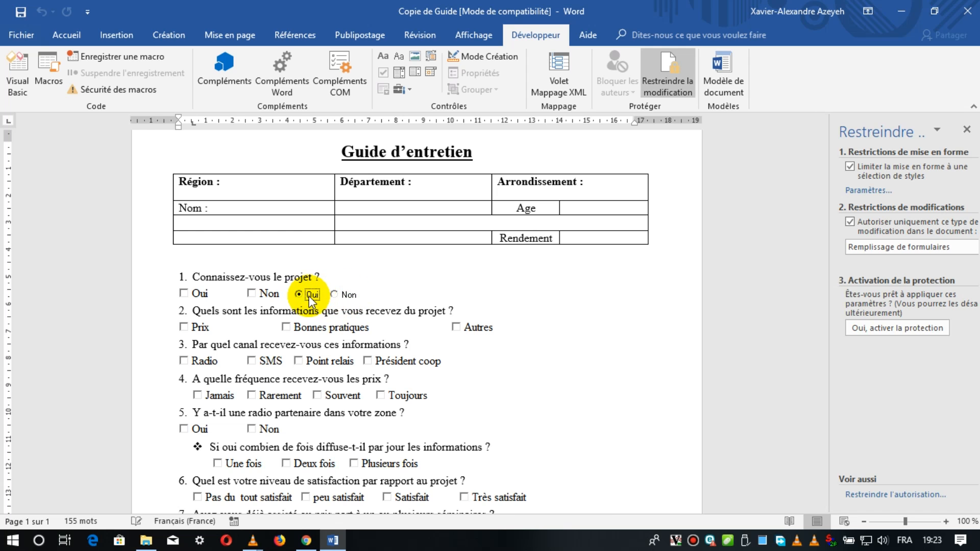
pyautogui.click(344, 295)
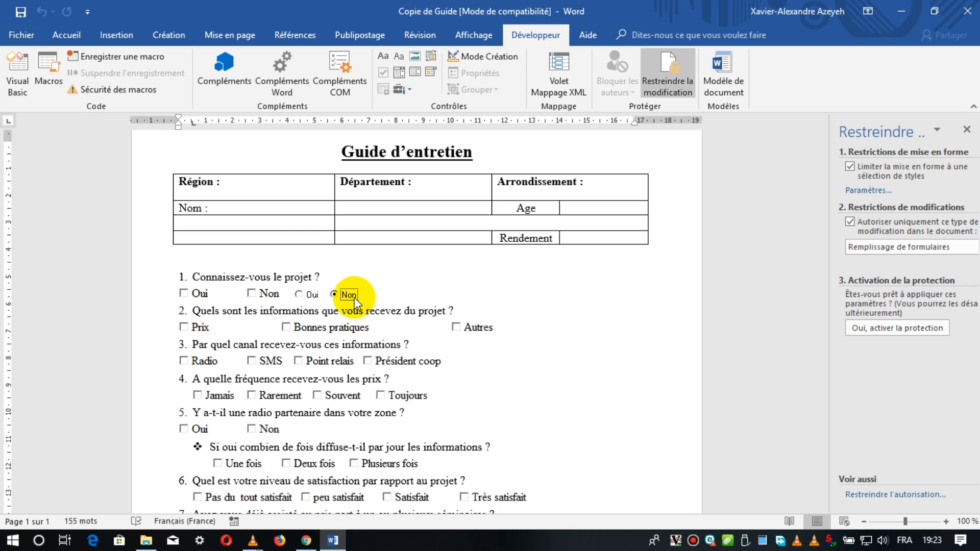
pyautogui.click(249, 295)
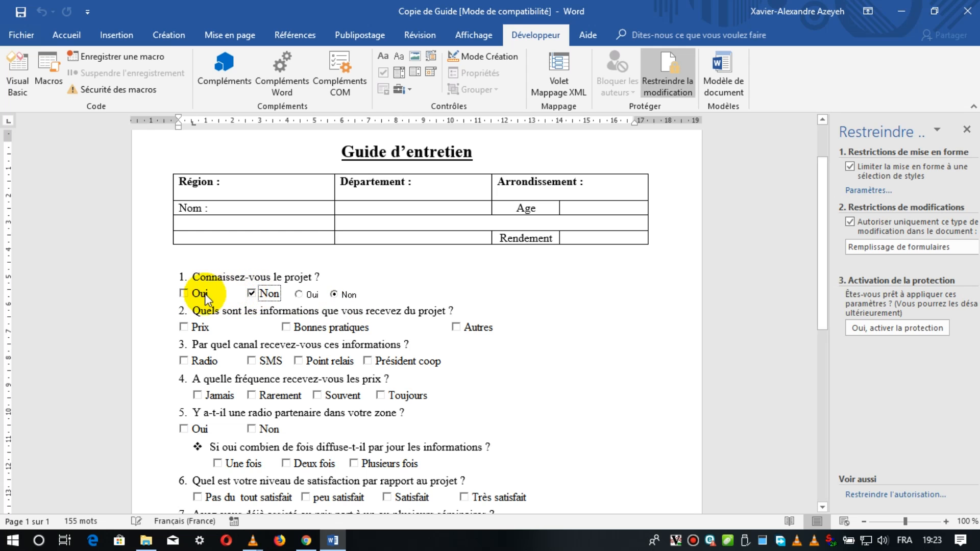
# Test question 1's check boxes: tick and clear Oui, and clear Non.
pyautogui.click(185, 295)
pyautogui.click(185, 294)
pyautogui.click(250, 295)
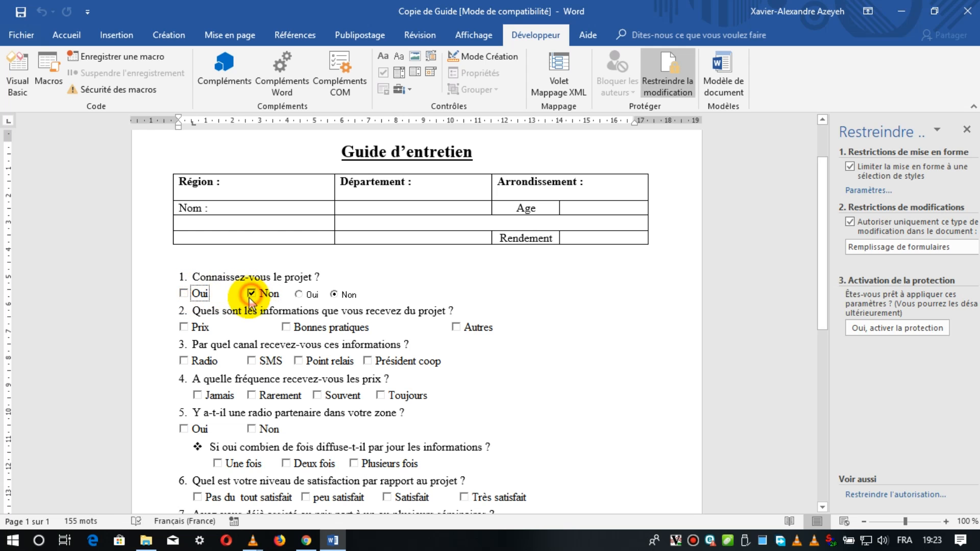
# Compare question 1's two control types: alternate between the Oui and Non option buttons, and repeatedly tick and clear the Oui check box.
pyautogui.click(343, 295)
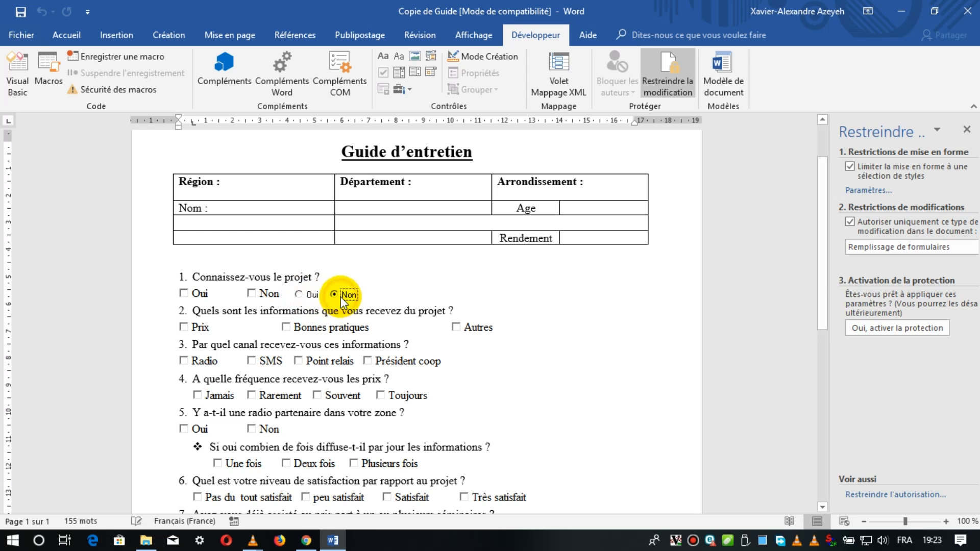
pyautogui.click(301, 295)
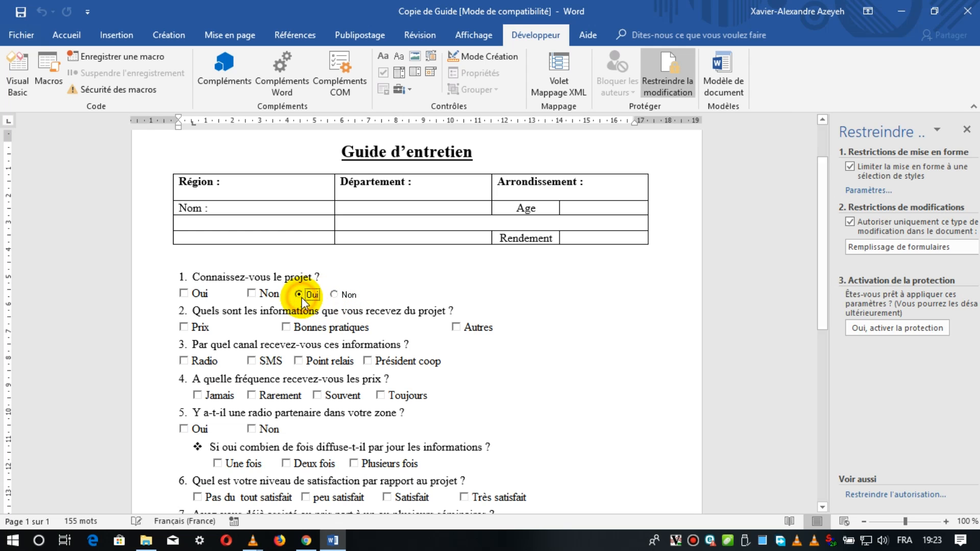
pyautogui.click(352, 296)
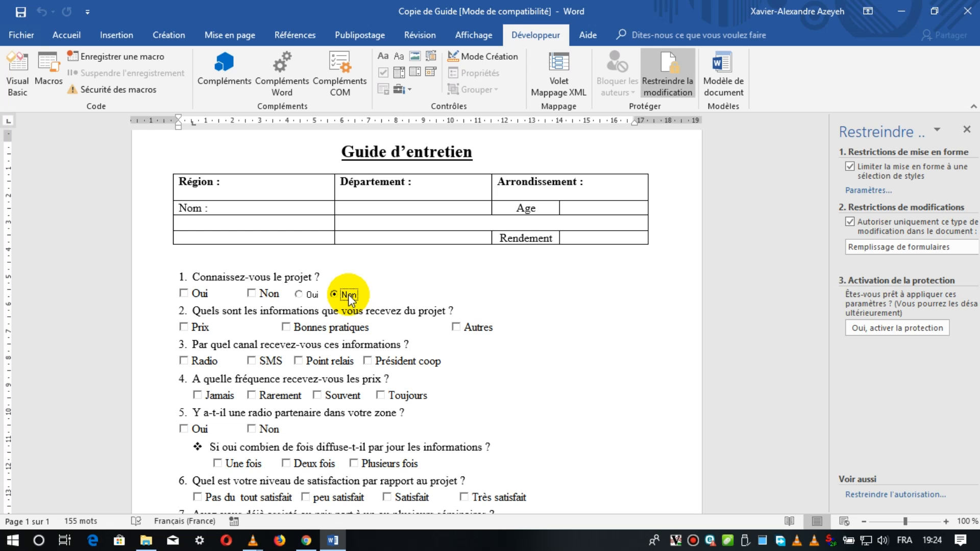
pyautogui.click(185, 295)
pyautogui.click(185, 295)
pyautogui.click(185, 295)
pyautogui.click(184, 295)
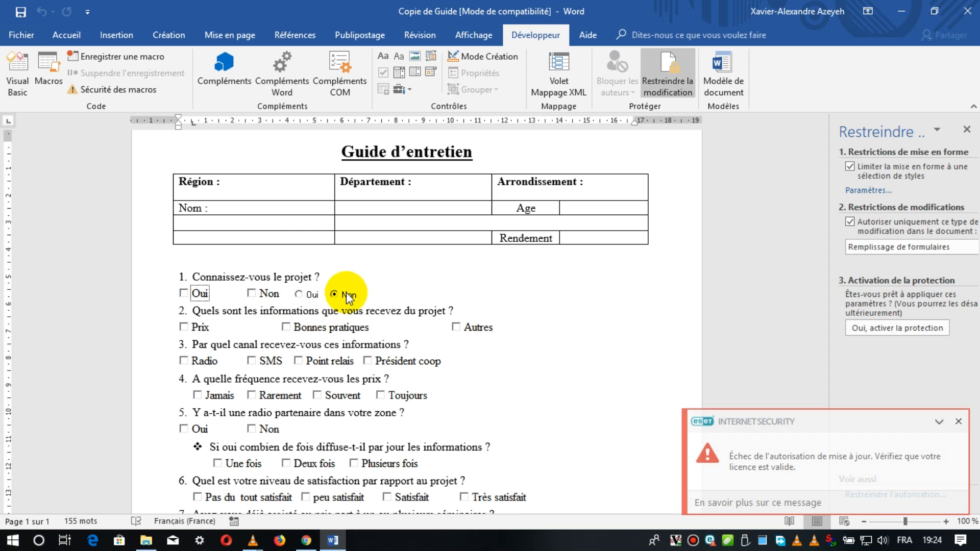
pyautogui.click(304, 295)
pyautogui.click(346, 295)
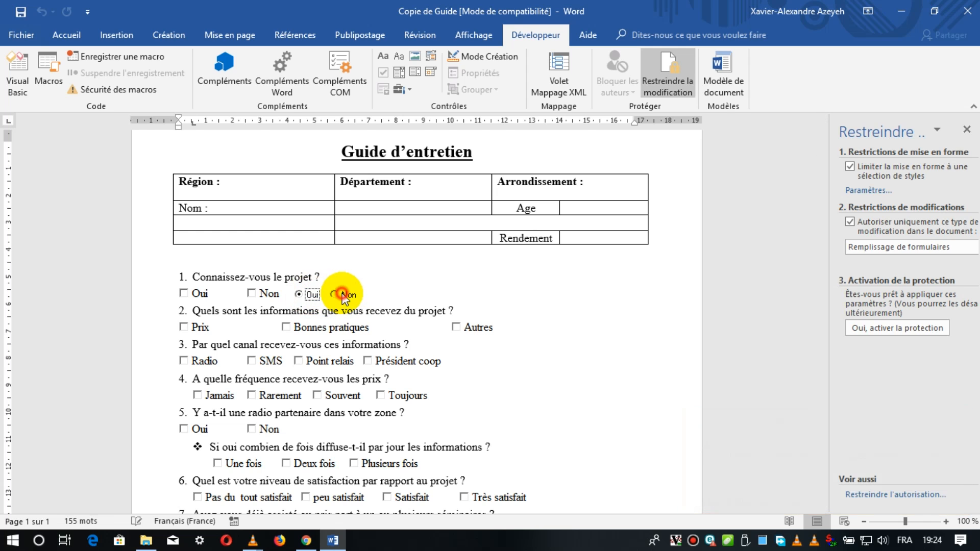
pyautogui.click(310, 295)
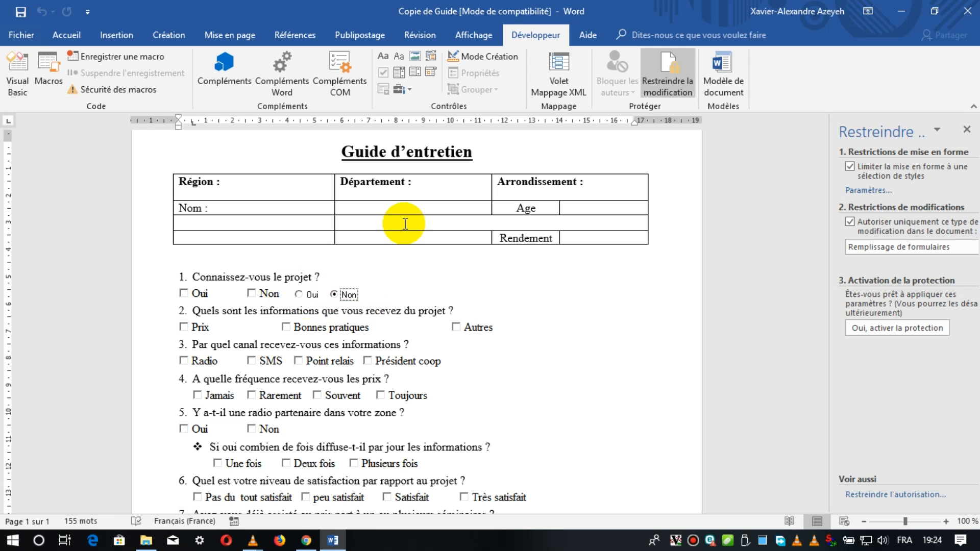
# Insert an ActiveX text box between question 1's Oui and Non option buttons, leave design mode and enter the test text "ffgghght".
pyautogui.click(482, 51)
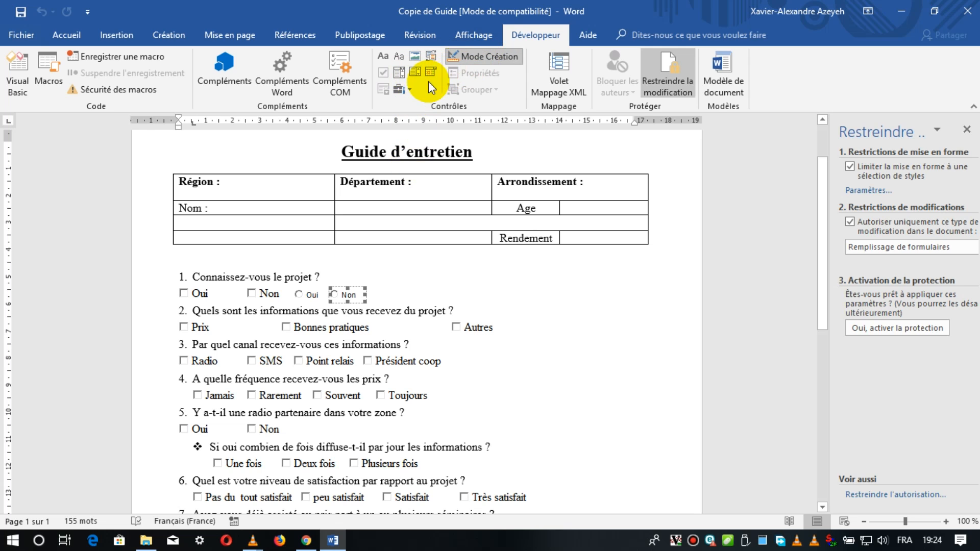
pyautogui.click(407, 89)
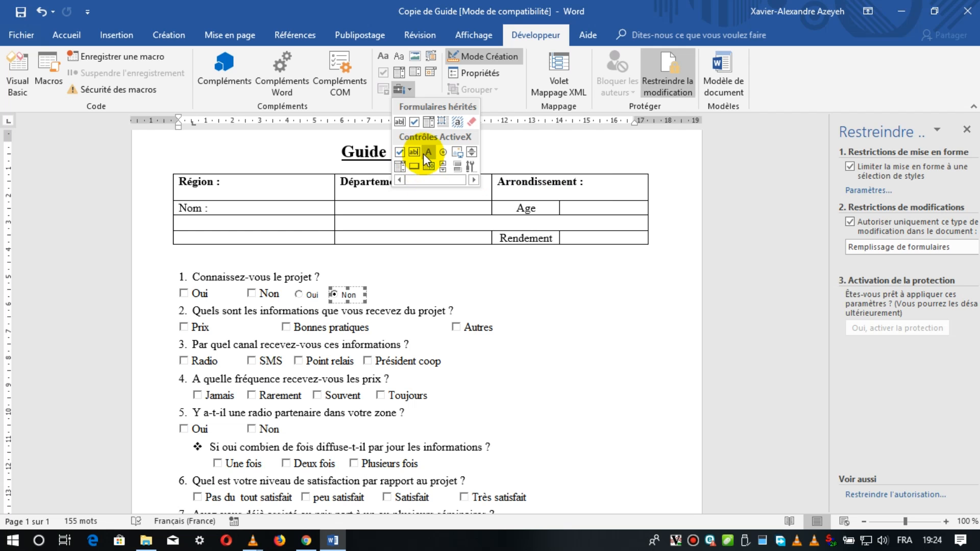
pyautogui.click(415, 152)
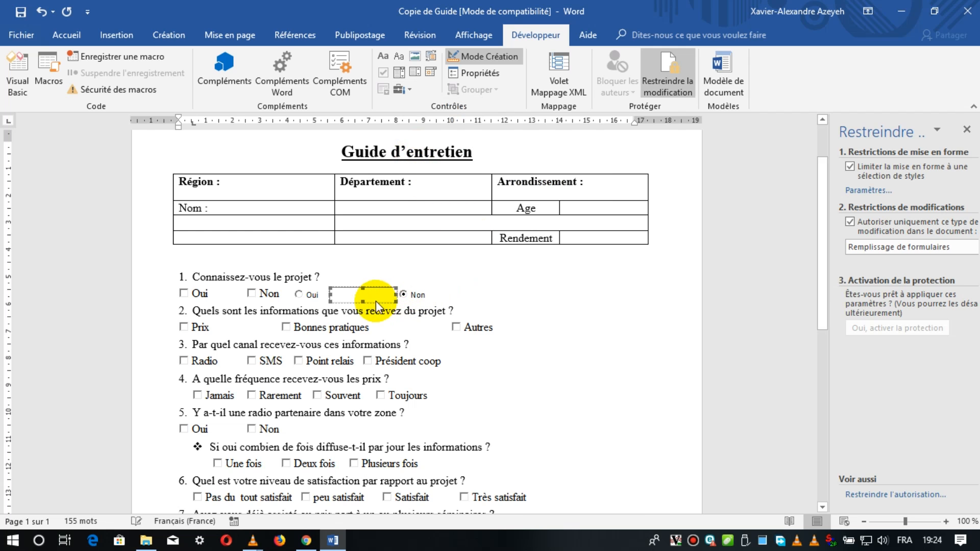
pyautogui.click(500, 56)
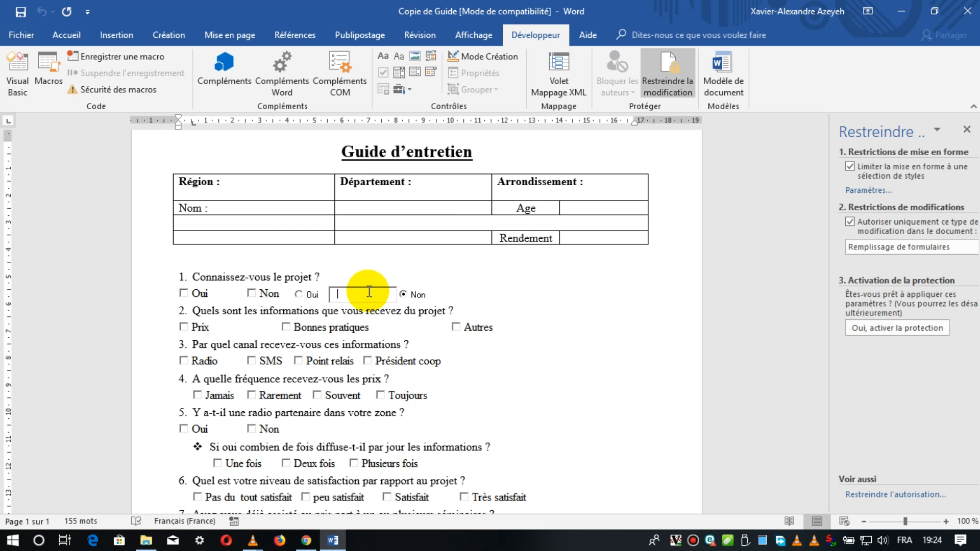
pyautogui.write('ffgghghf')
# Return to design mode and delete the text box and both option buttons from question 1's answer line, keeping the check boxes.
pyautogui.click(498, 55)
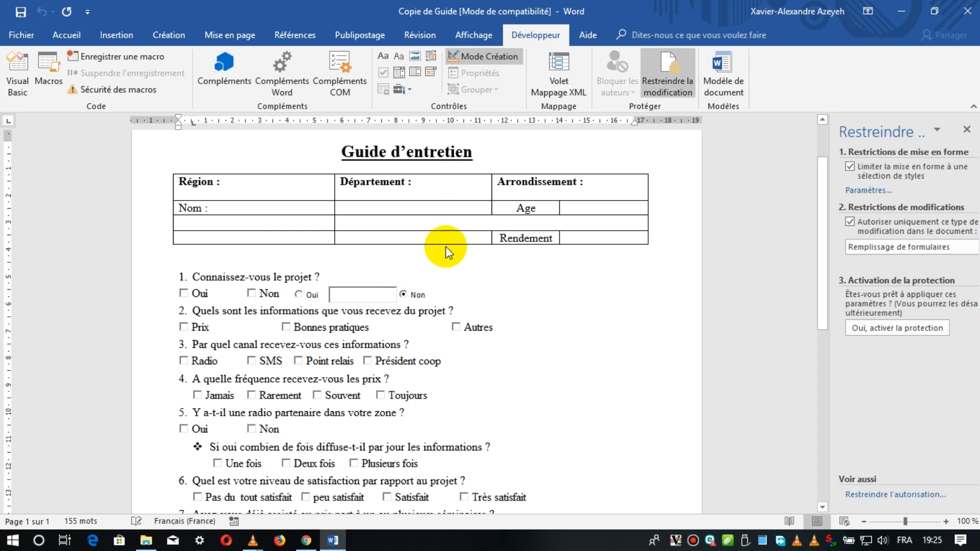
pyautogui.click(377, 298)
pyautogui.press('Delete')
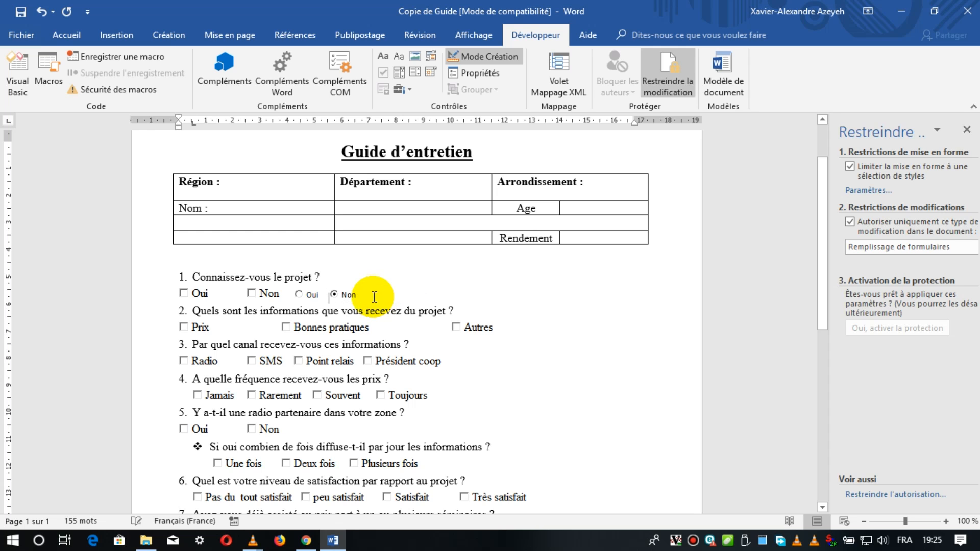
pyautogui.click(350, 298)
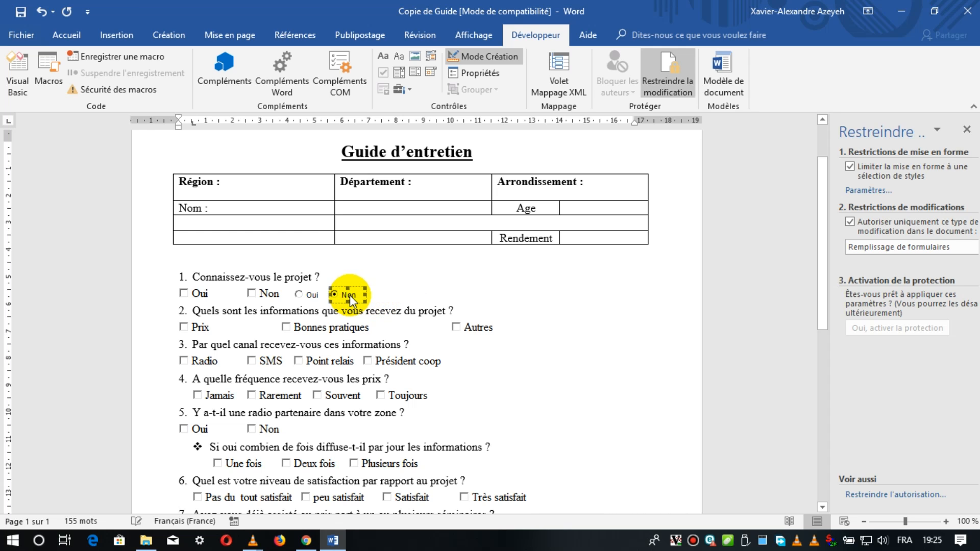
pyautogui.press('Delete')
pyautogui.click(311, 295)
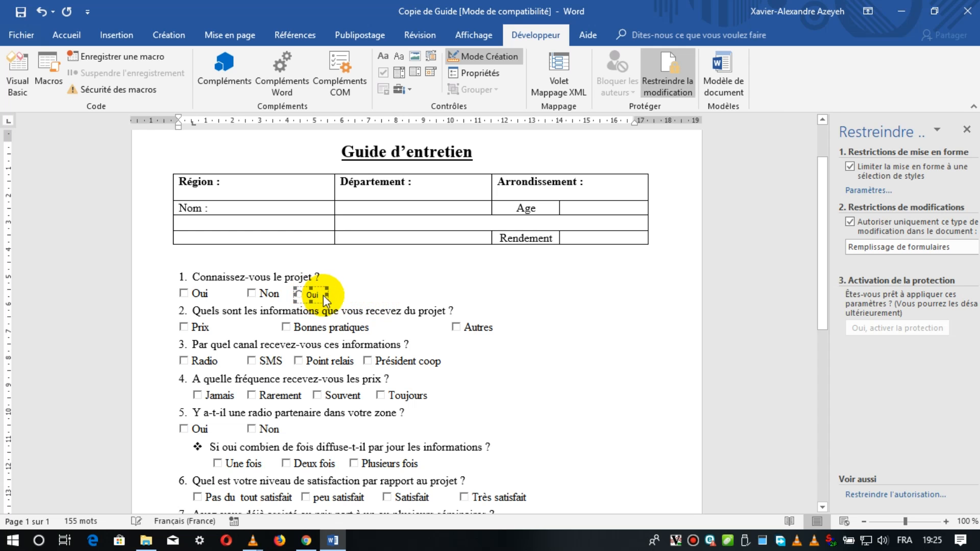
pyautogui.press('Delete')
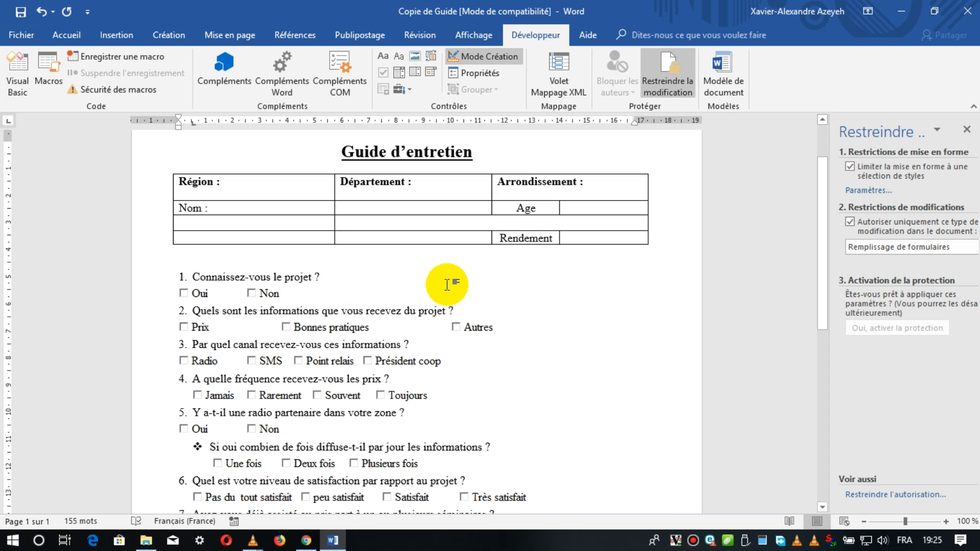